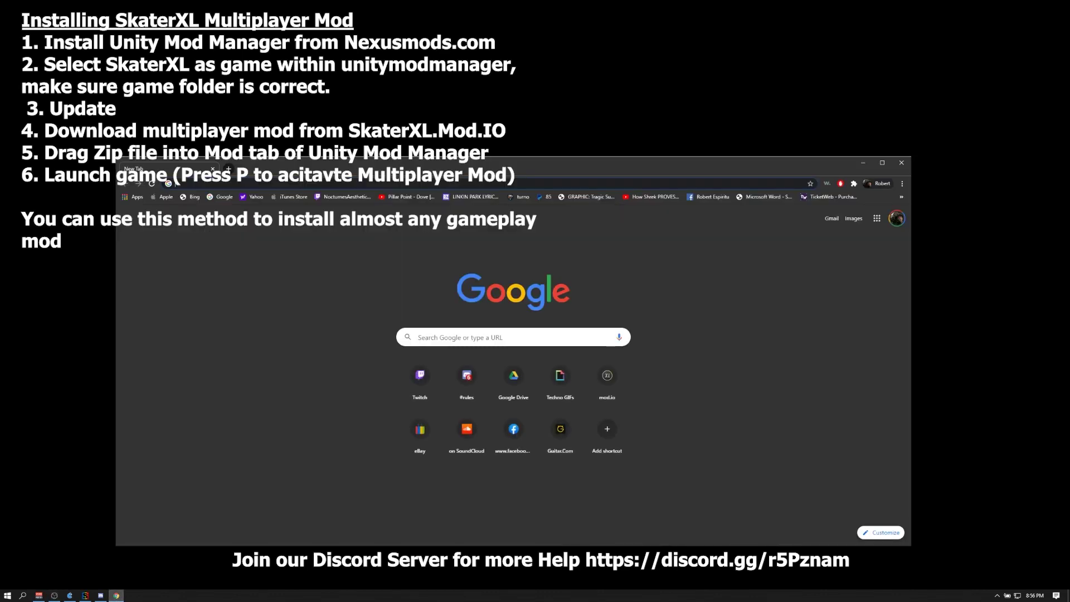
Search Google for 'unity mod manager' from the Chrome address bar.
text(unity mo)
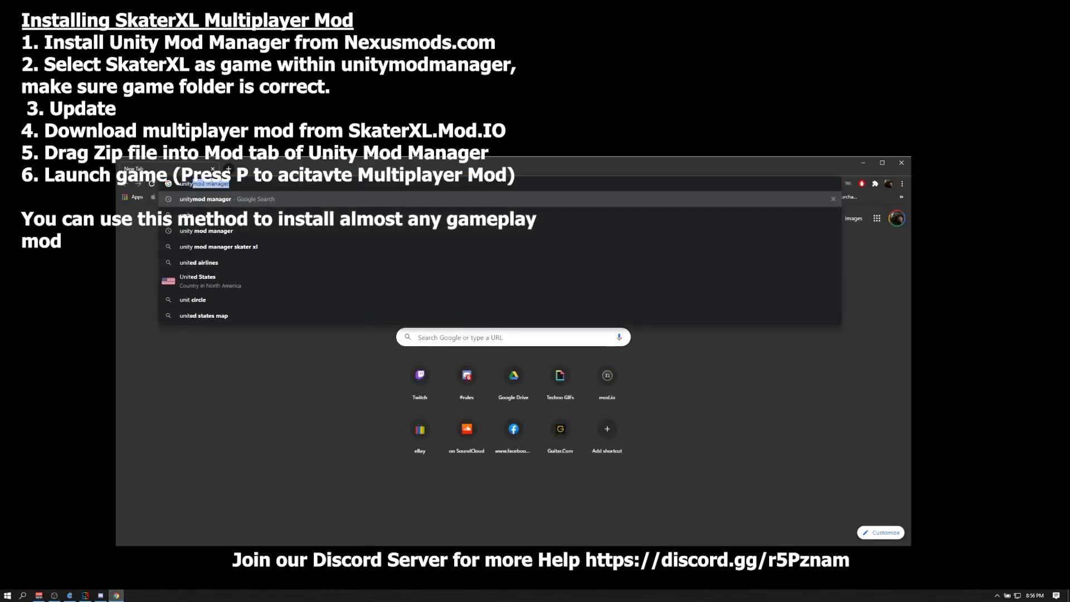
key(Down)
key(Return)
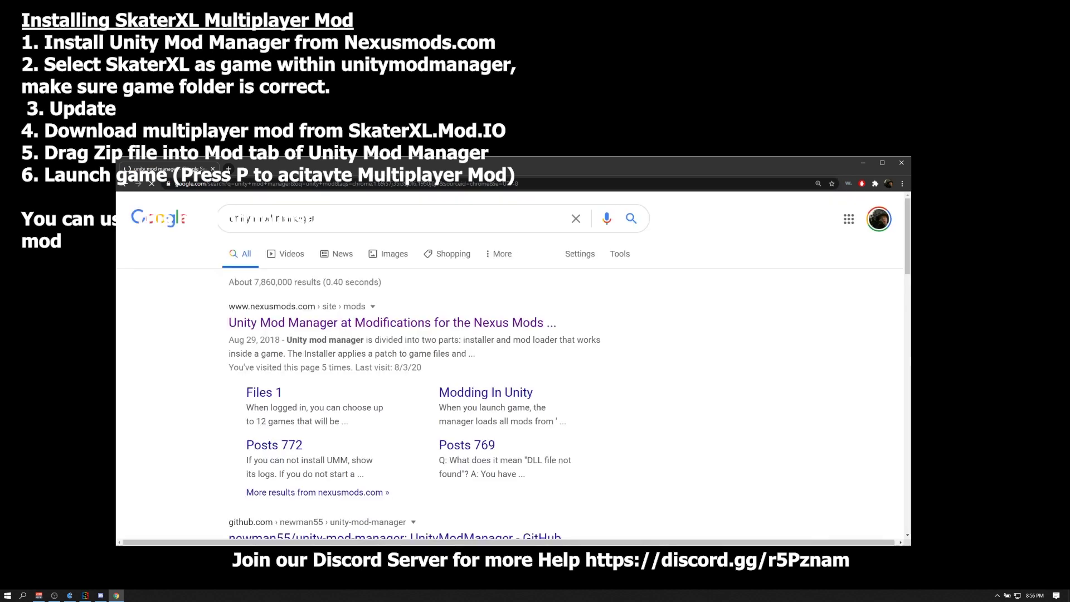
Download the Unity Mod Manager zip from Nexus Mods via Slow Download and open it.
click(386, 325)
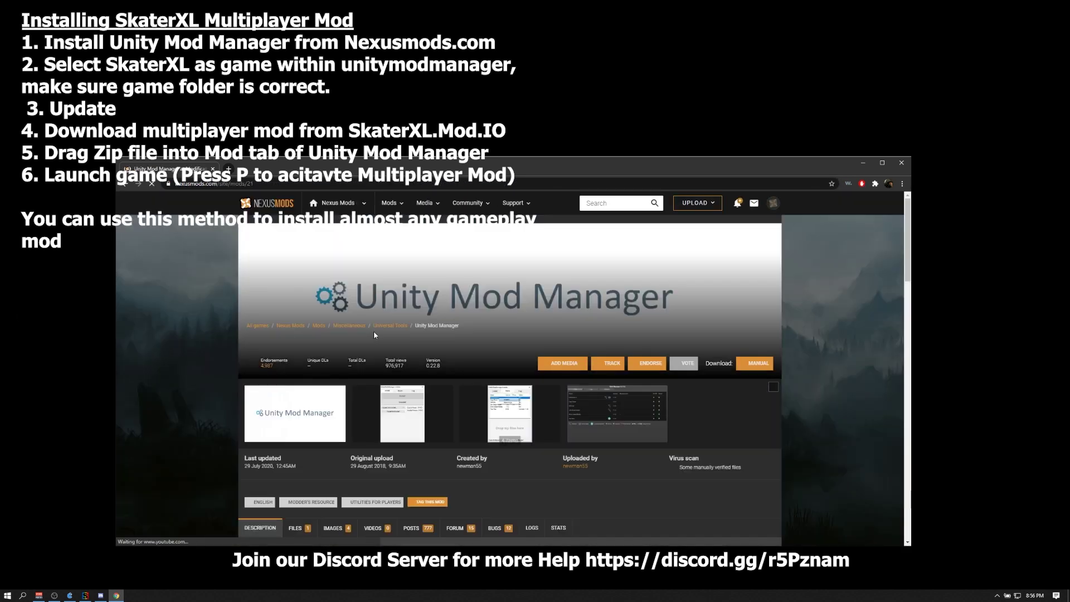
scroll(748, 250, down, 2)
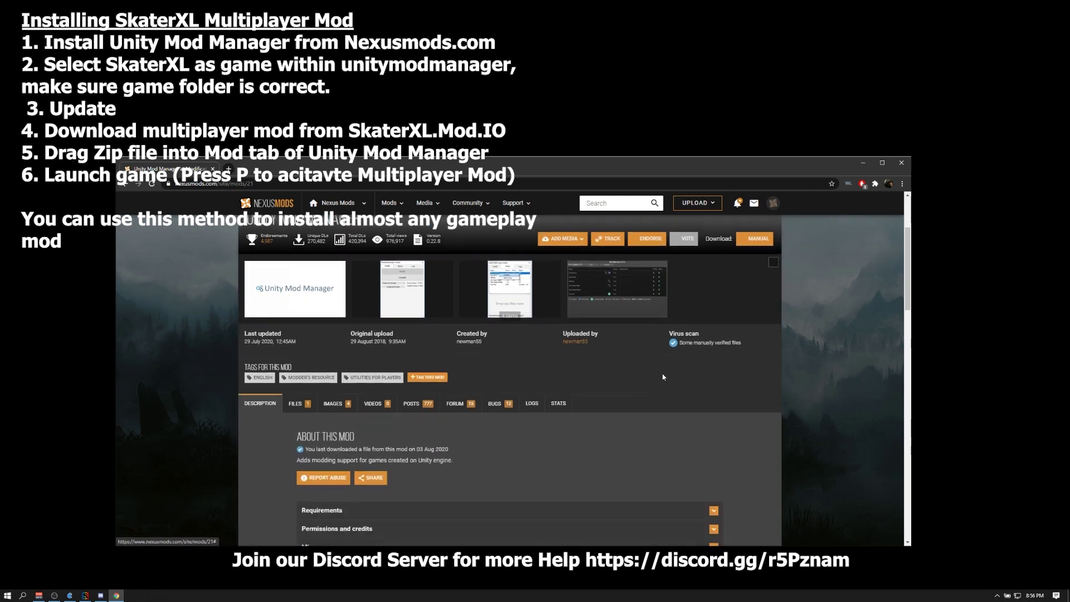
click(757, 243)
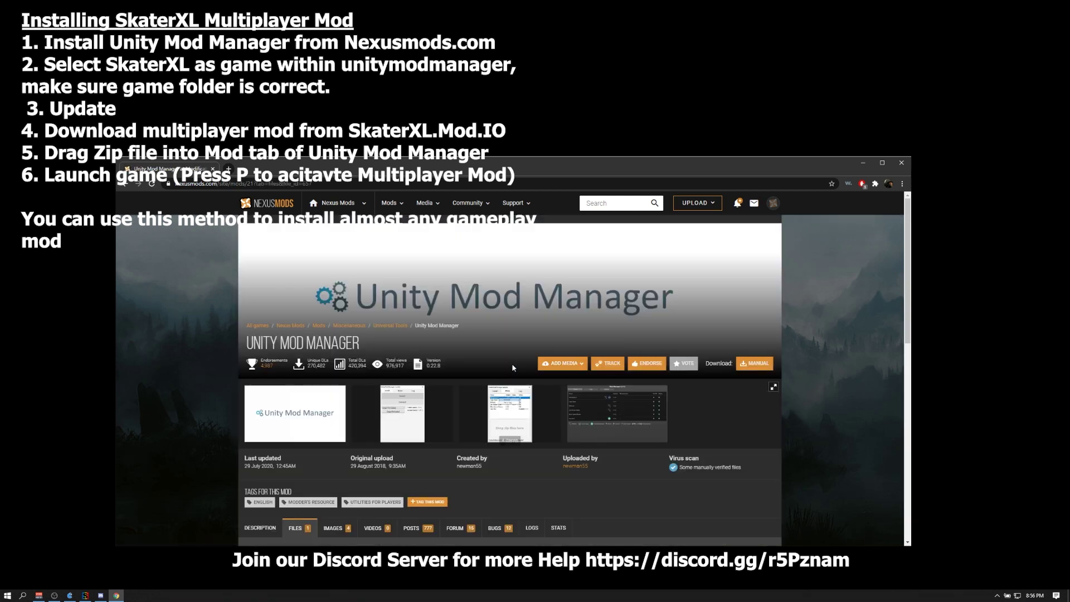
click(536, 430)
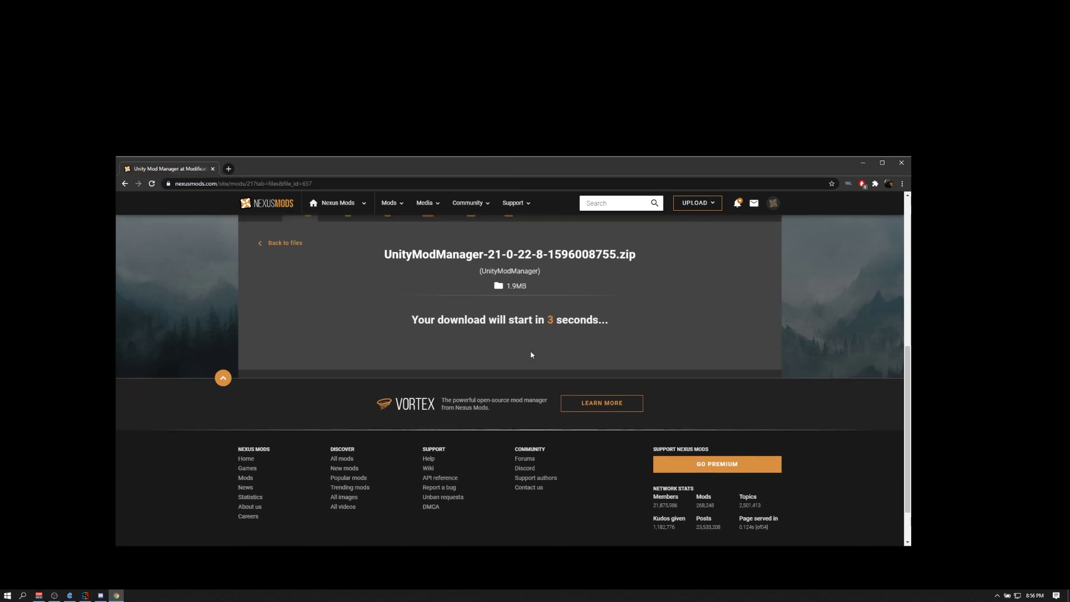
scroll(543, 348, up, 1)
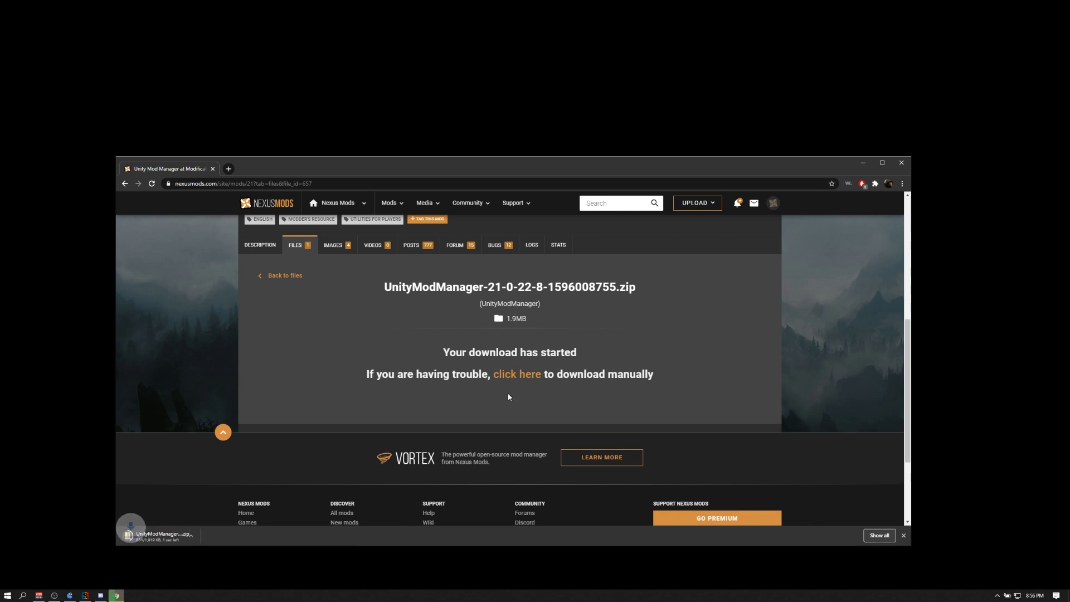
click(165, 537)
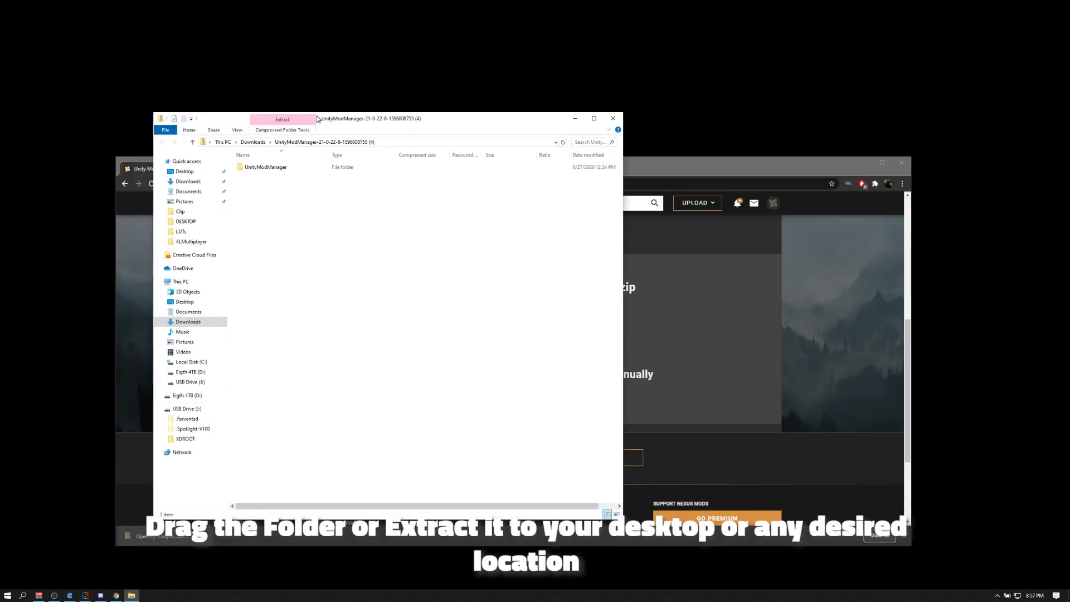
Copy the UnityModManager folder from the zip to the desktop, replacing existing files, and open it.
double_click(266, 167)
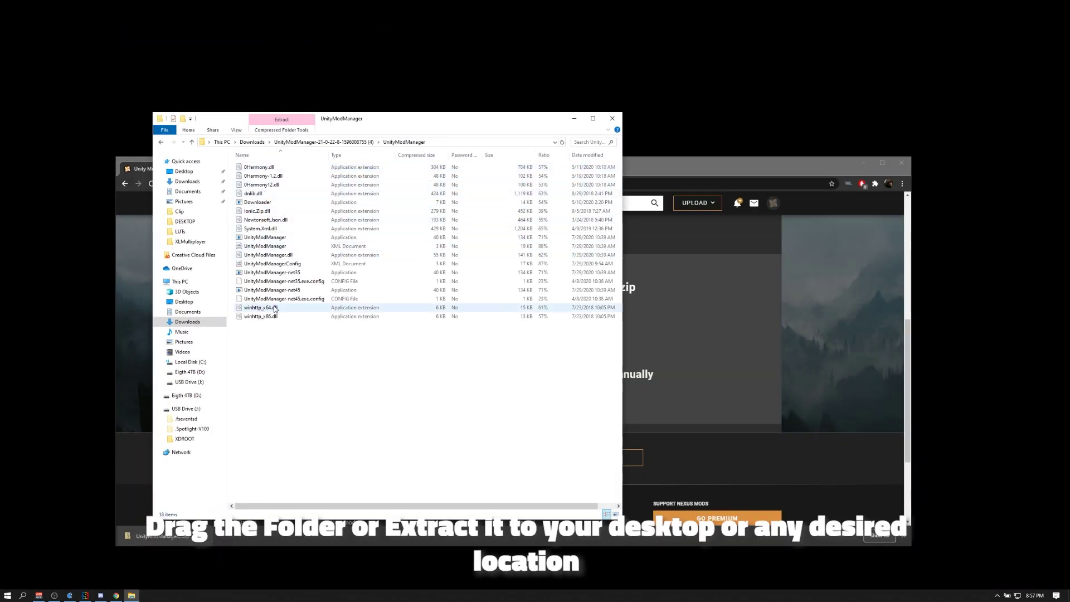
key(alt+Left)
drag(276, 170, 409, 75)
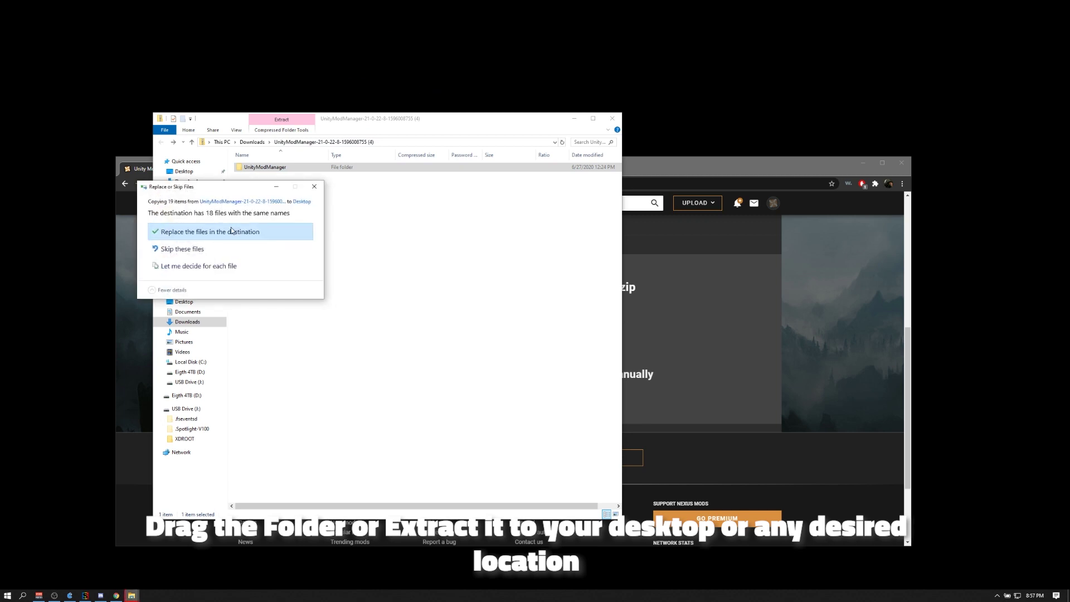
click(235, 233)
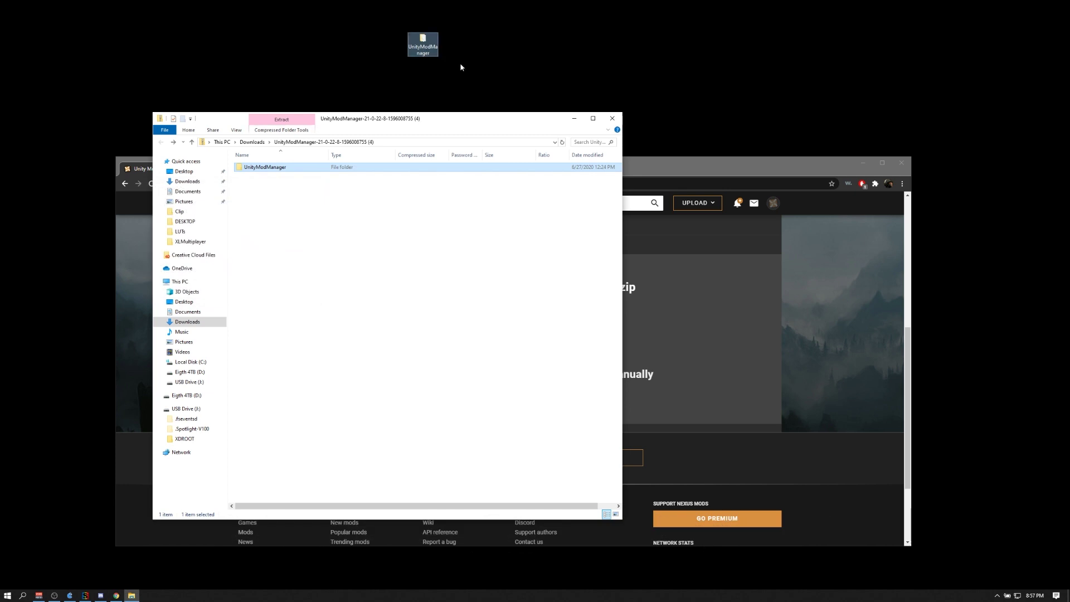
double_click(429, 48)
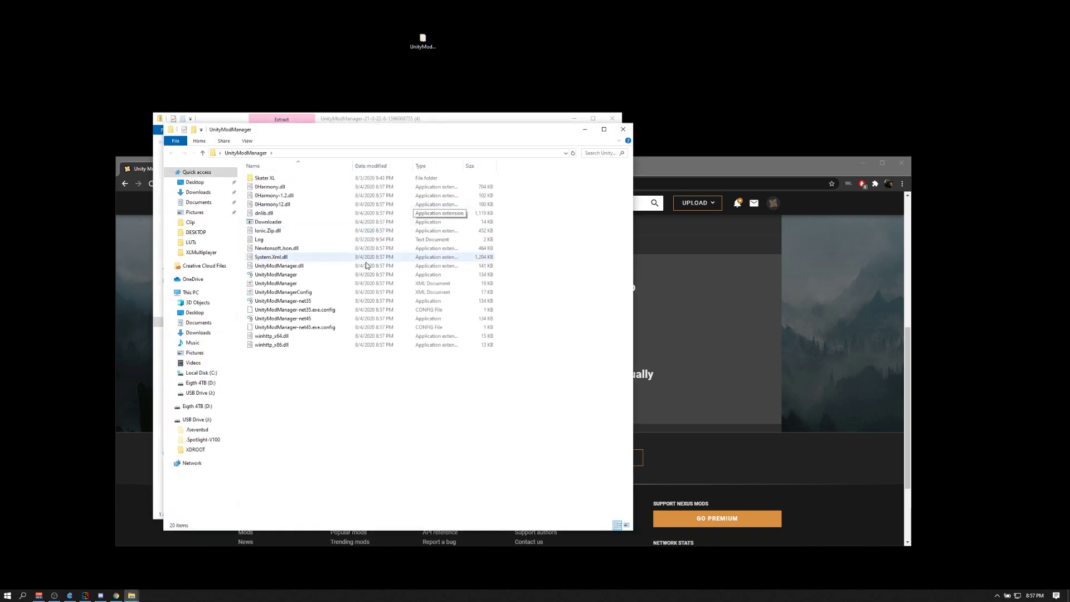
Run UnityModManager.exe as administrator, getting past the SmartScreen warning with Run anyway.
click(298, 276)
right_click(298, 276)
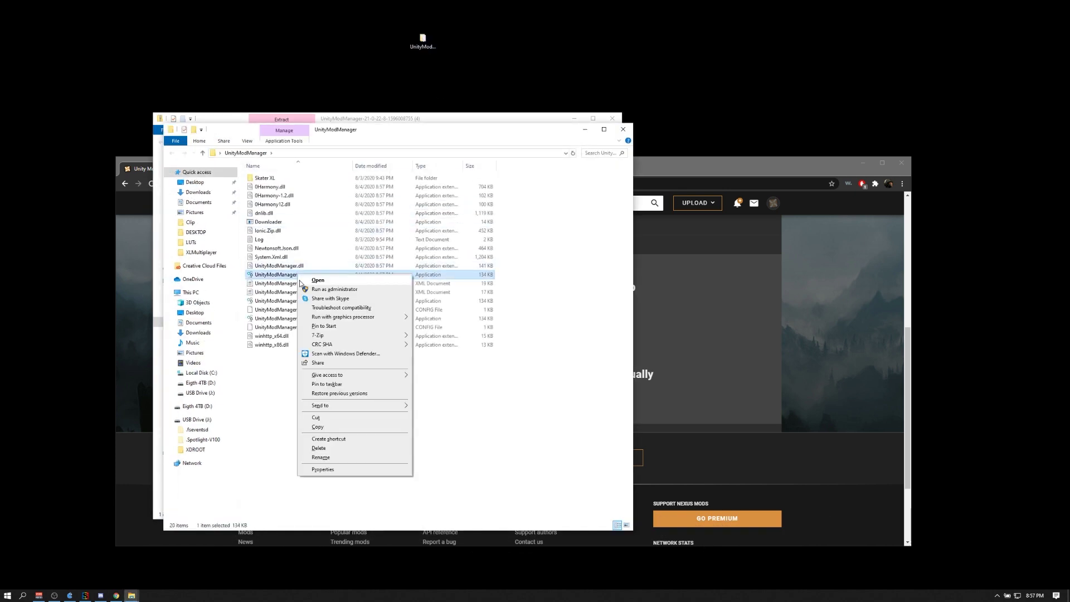
click(324, 290)
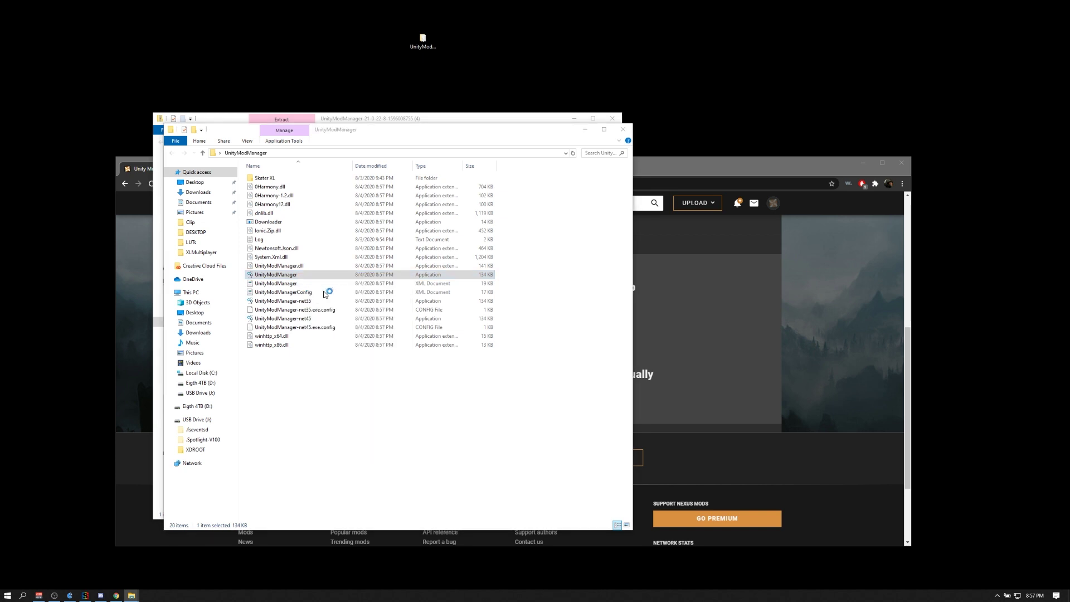
click(445, 239)
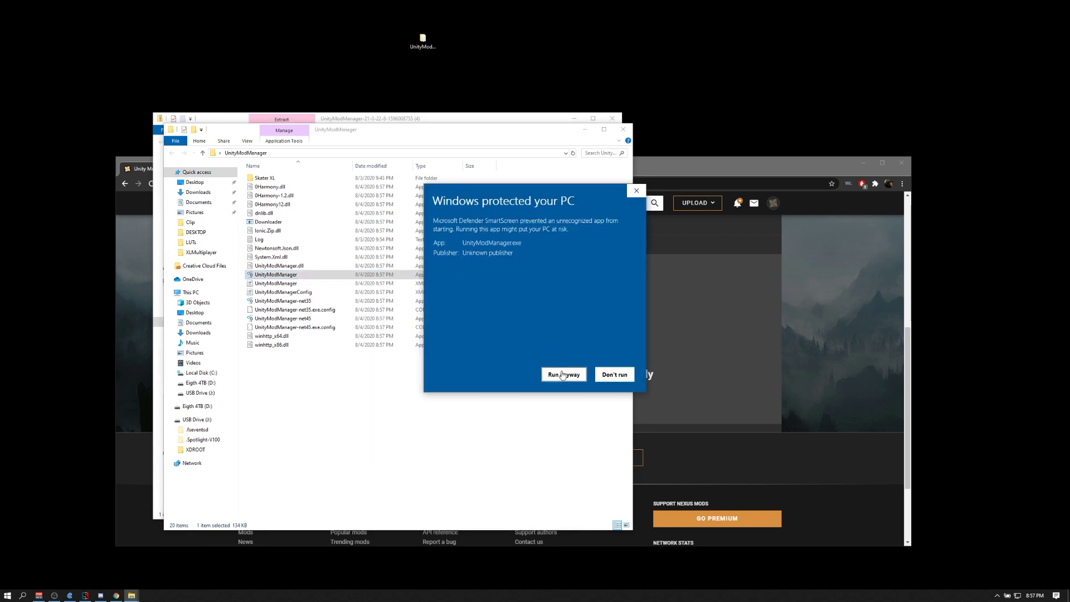
click(561, 372)
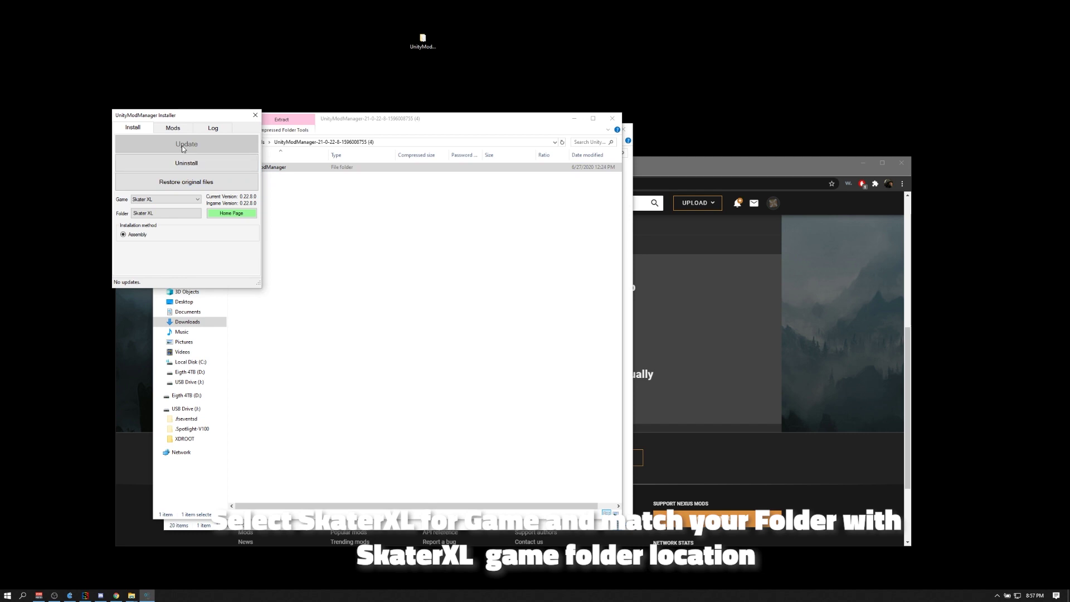
Choose Skater XL as the game and set its folder to steamapps\common\Skater XL.
click(176, 200)
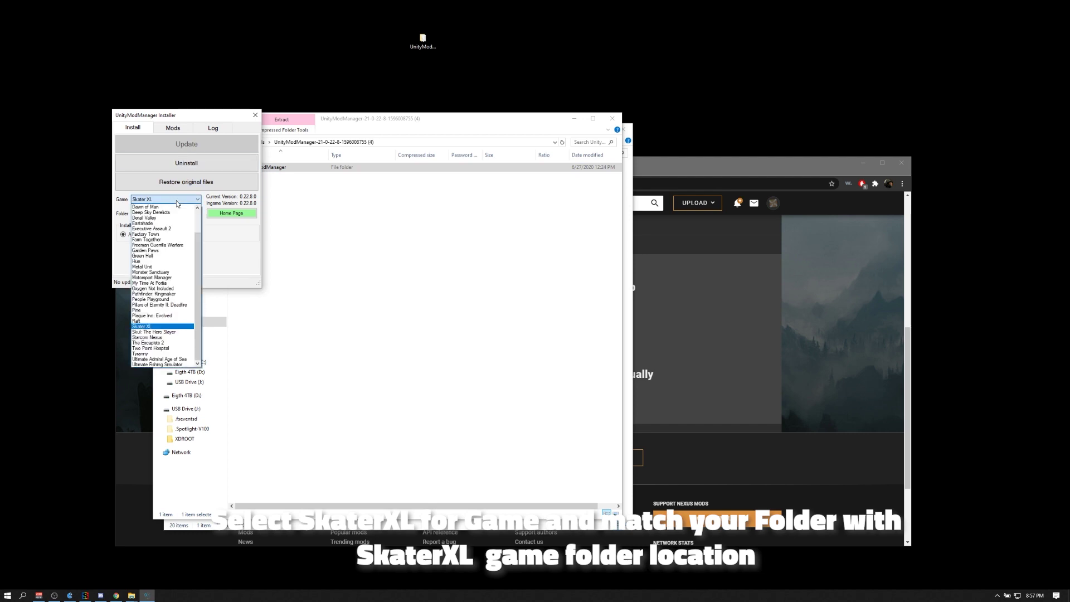
click(176, 202)
click(165, 214)
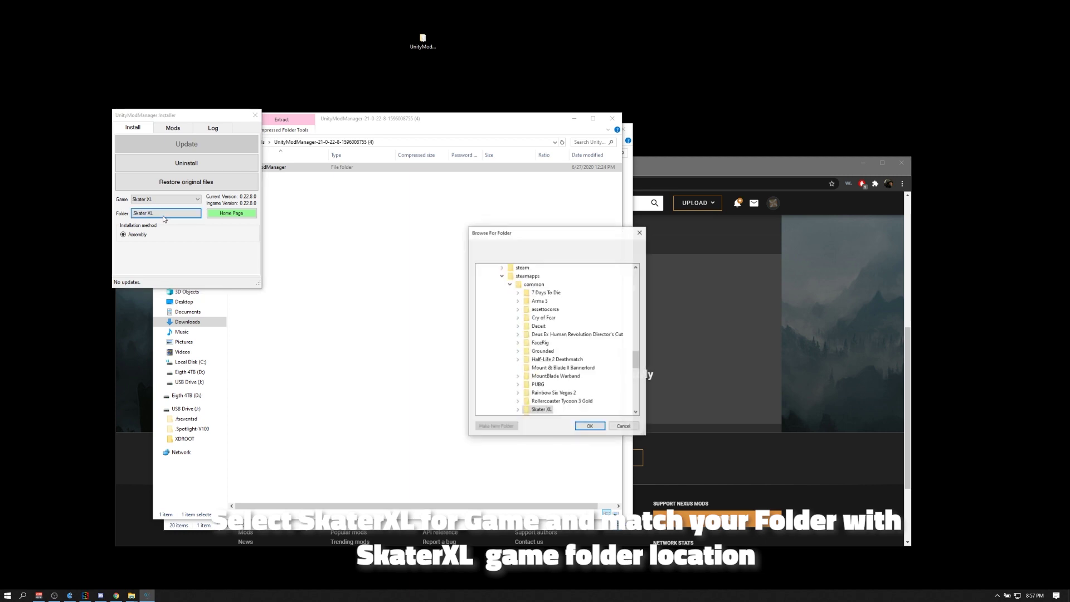
scroll(524, 312, up, 3)
scroll(524, 312, up, 15)
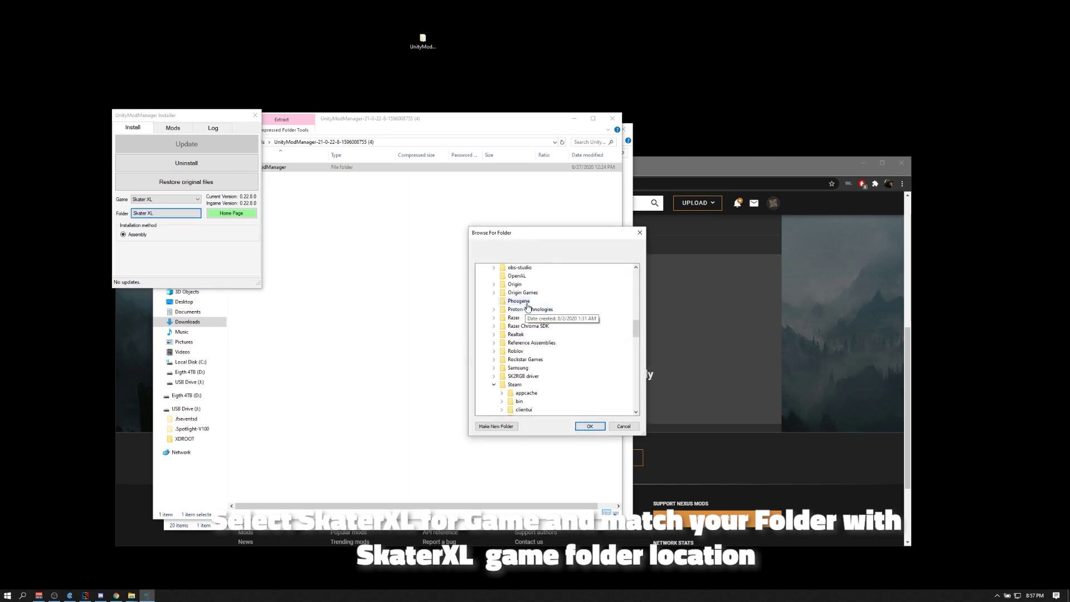
scroll(529, 340, up, 10)
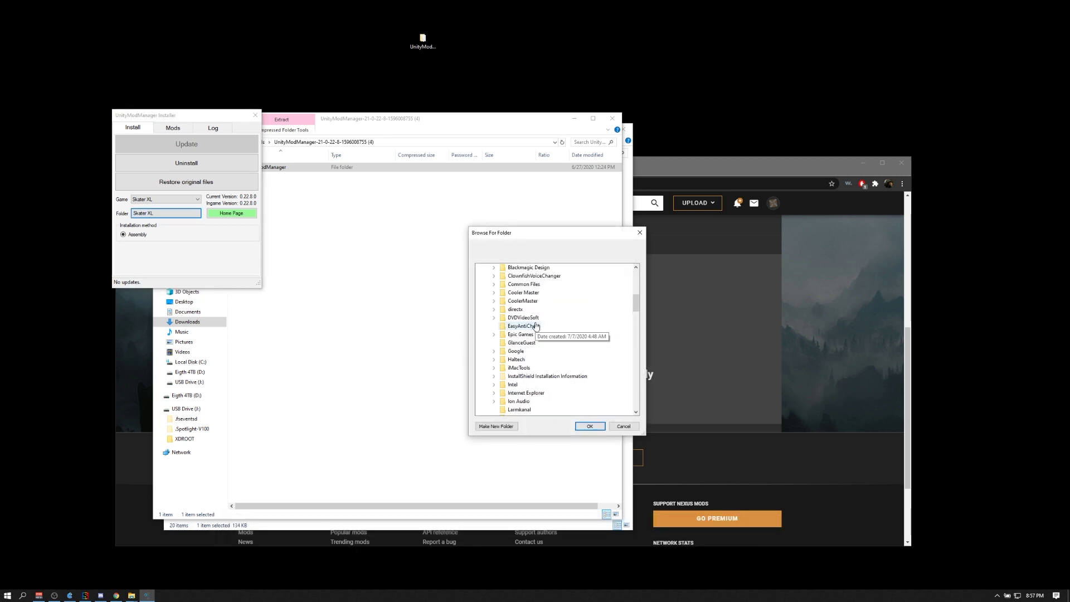
scroll(522, 349, up, 1)
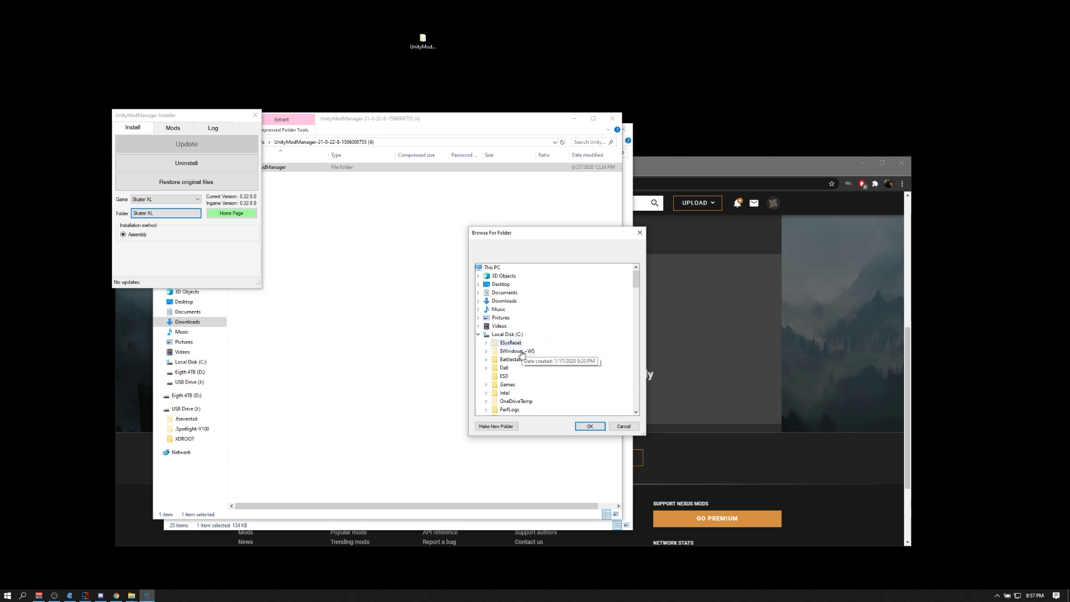
scroll(529, 340, down, 15)
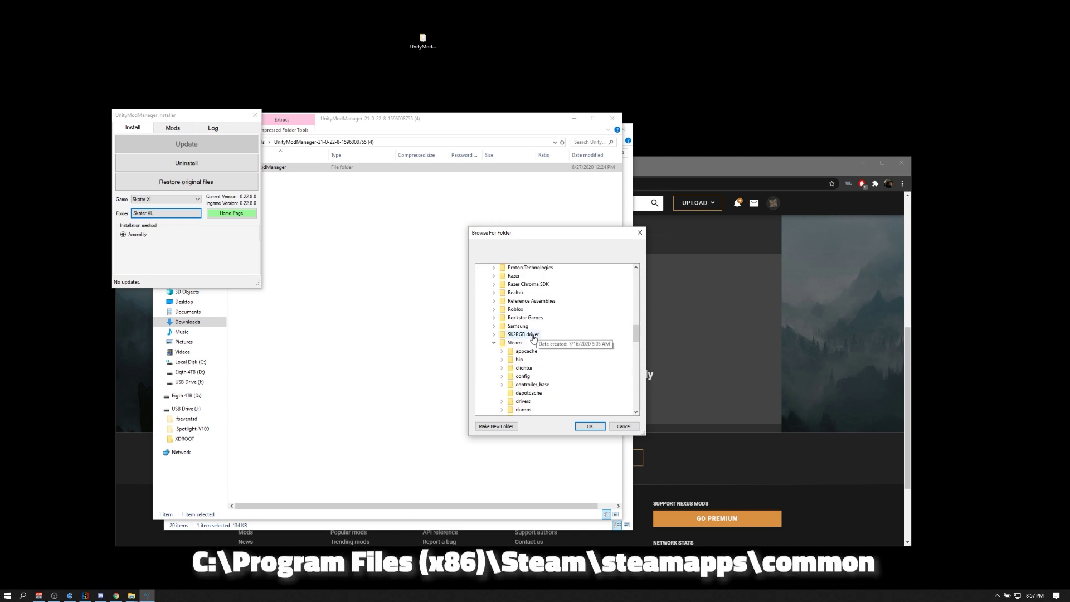
scroll(533, 337, down, 7)
scroll(534, 350, down, 6)
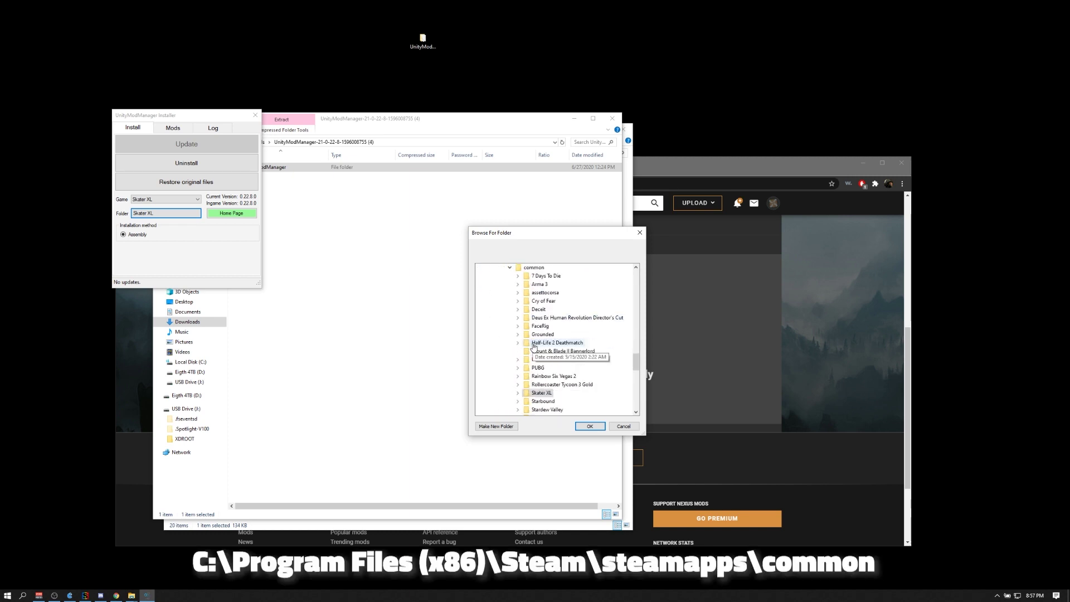
click(538, 319)
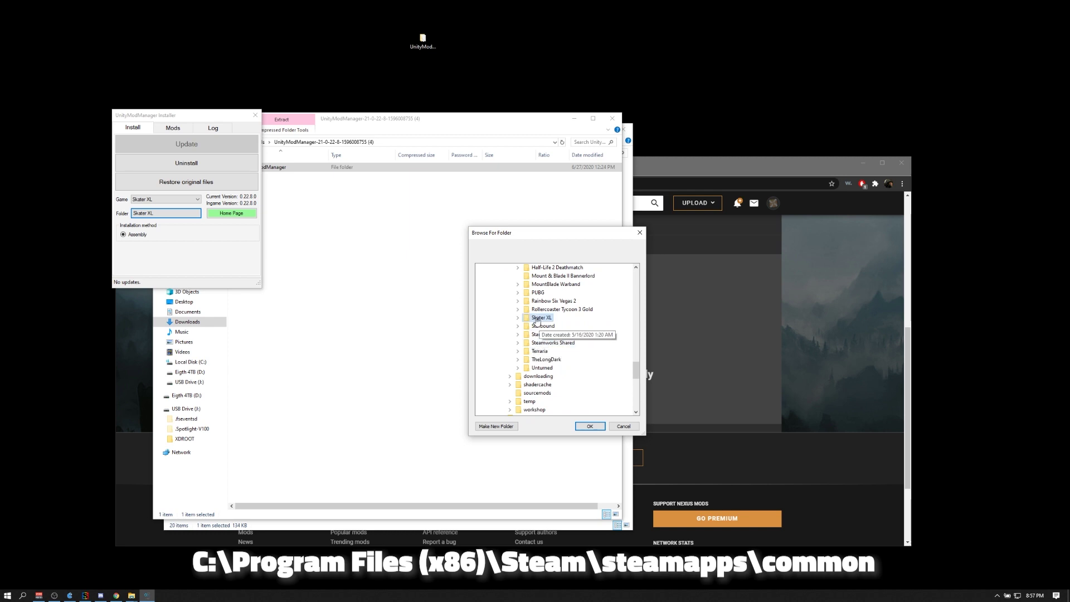
click(591, 427)
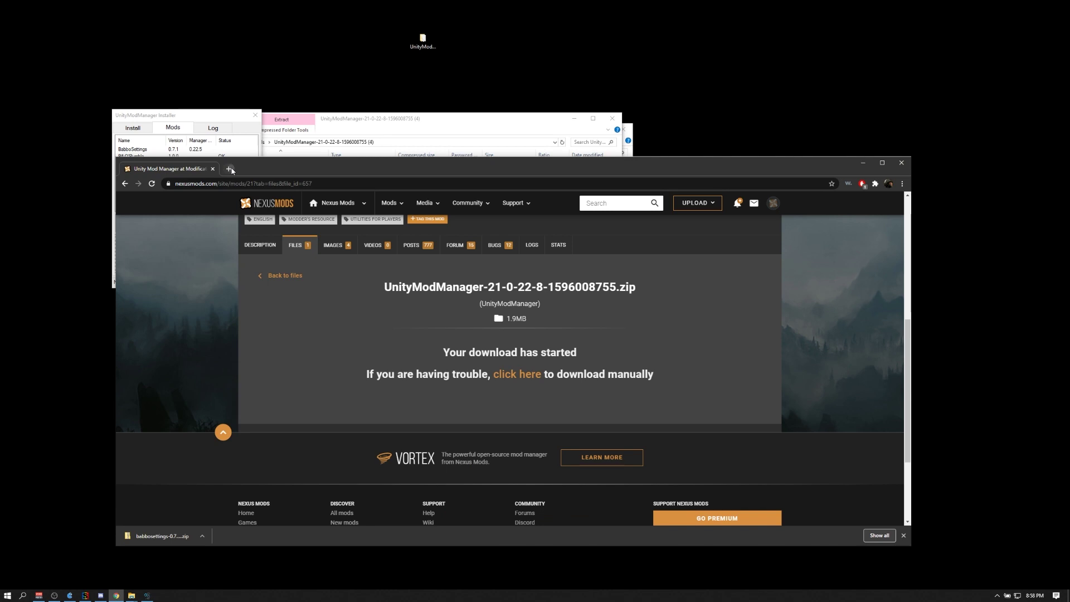
click(229, 169)
On skaterxl.mod.io, find XL Multiplayer under Gameplay and download xlmultiplayer-v0.10.1.zip.
text(skaterxl.mod.io)
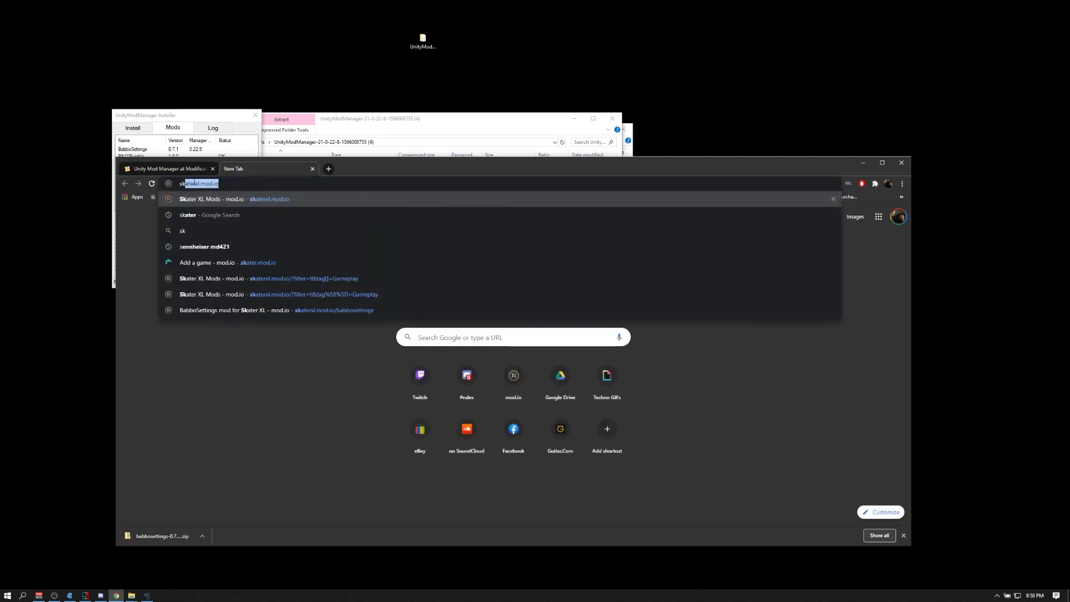
key(Return)
scroll(196, 360, down, 10)
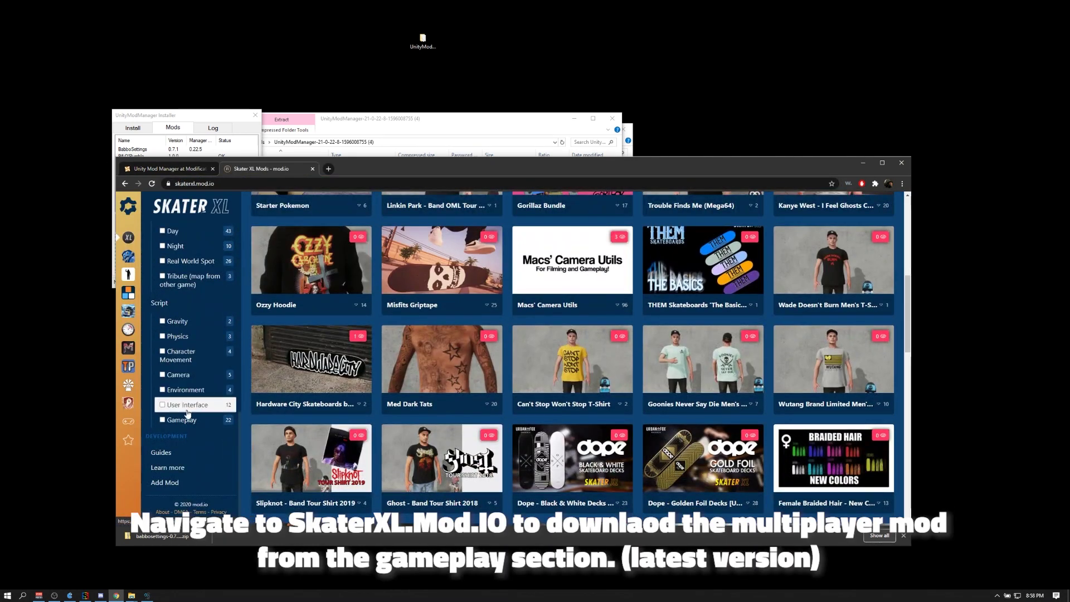
click(194, 421)
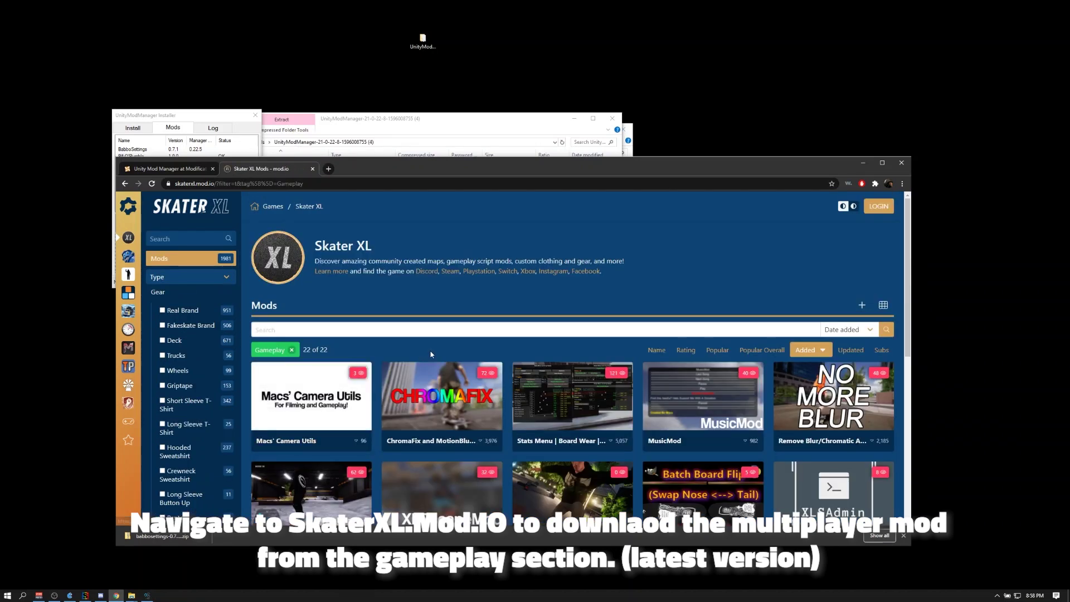
scroll(456, 346, down, 5)
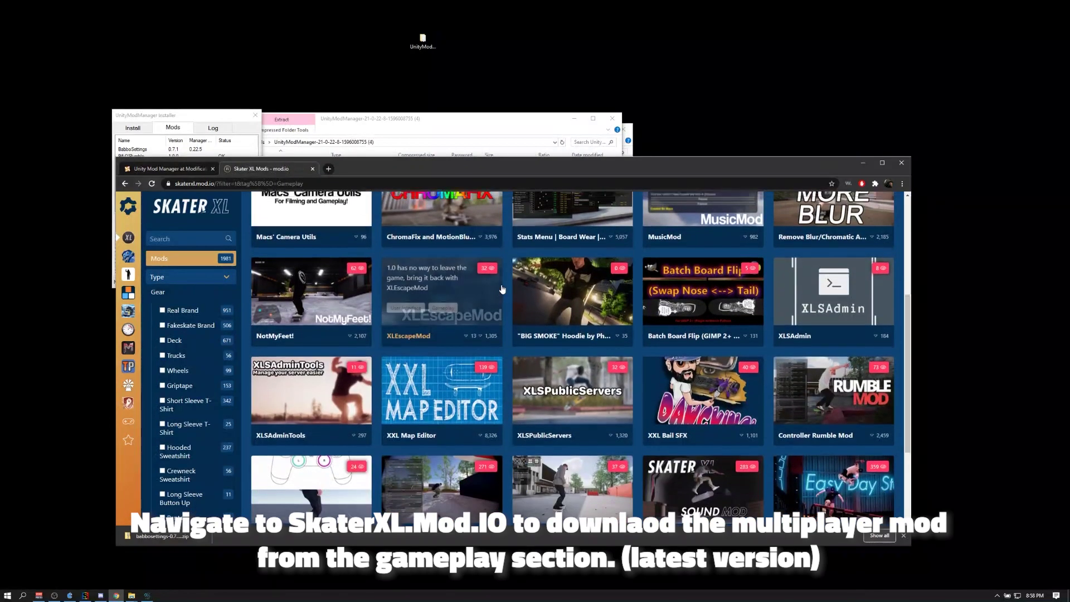
scroll(501, 289, down, 2)
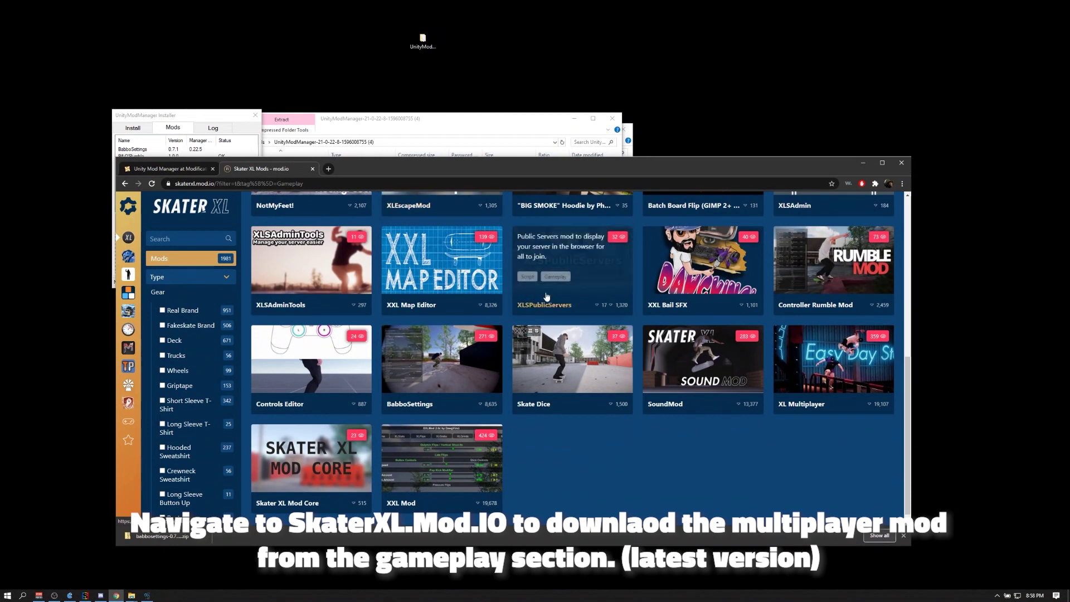
click(825, 405)
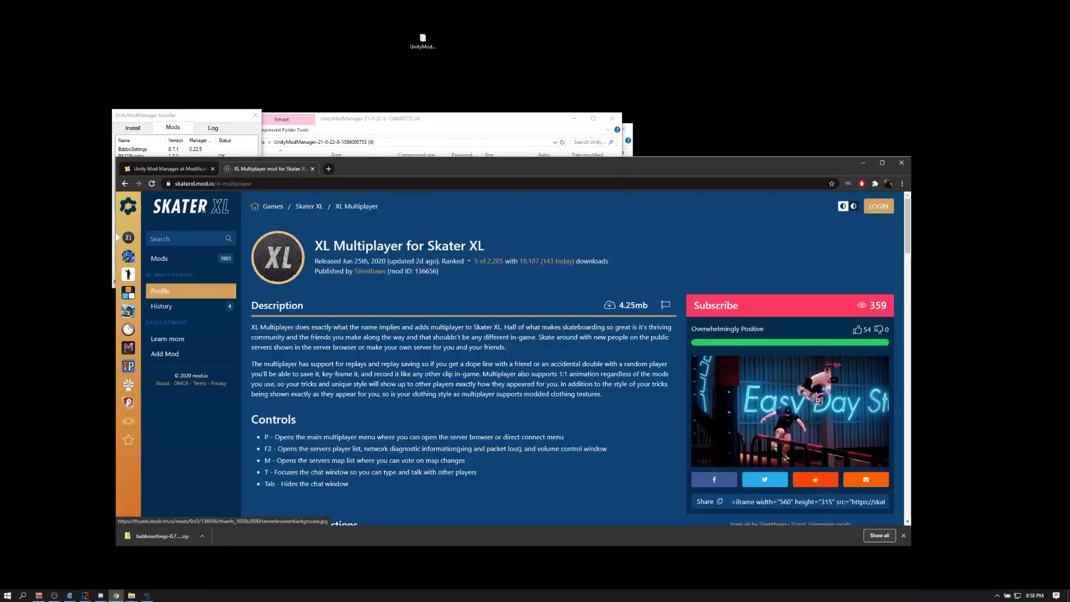
scroll(825, 404, down, 6)
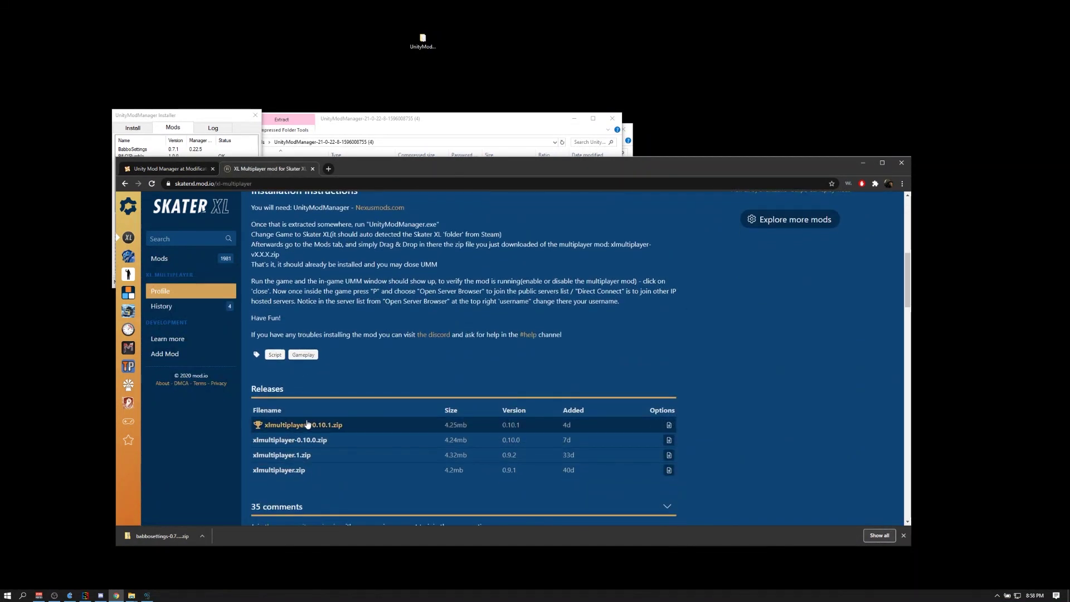
click(311, 426)
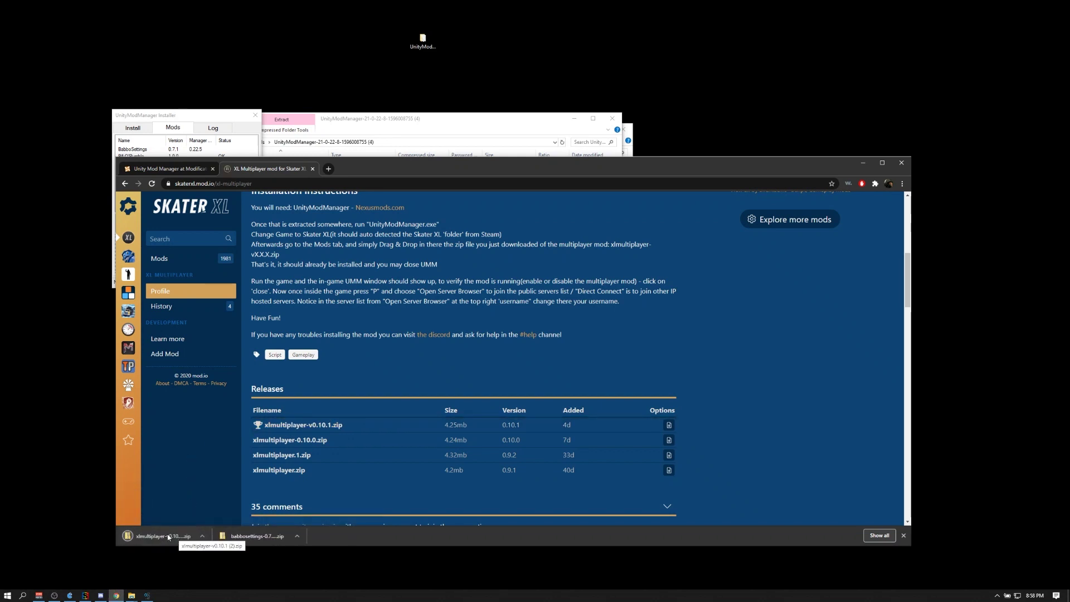
Drop xlmultiplayer-v0.10.1.zip from Chrome's download bar onto Unity Mod Manager's Mods tab to install it.
mouse_move(196, 118)
mouse_down()
mouse_move(924, 45)
mouse_move(811, 20)
mouse_up()
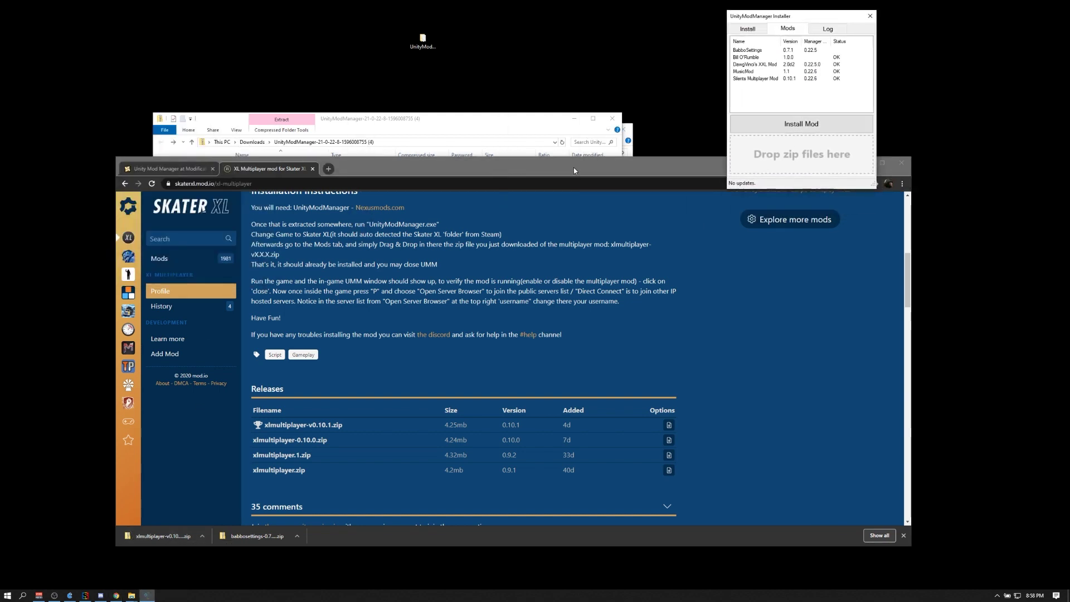
drag(574, 170, 564, 195)
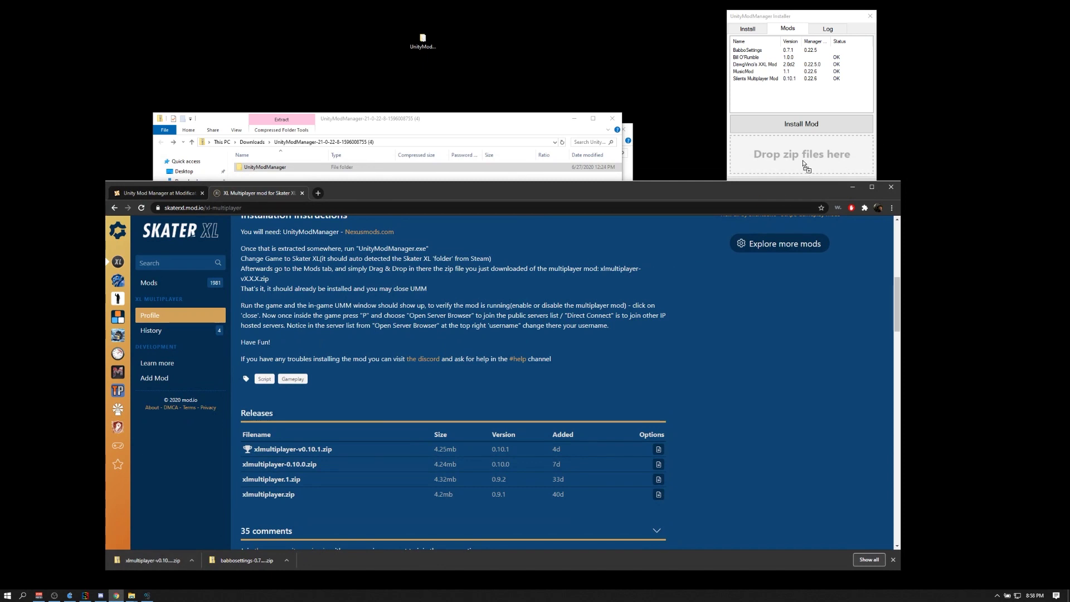
drag(804, 160, 805, 160)
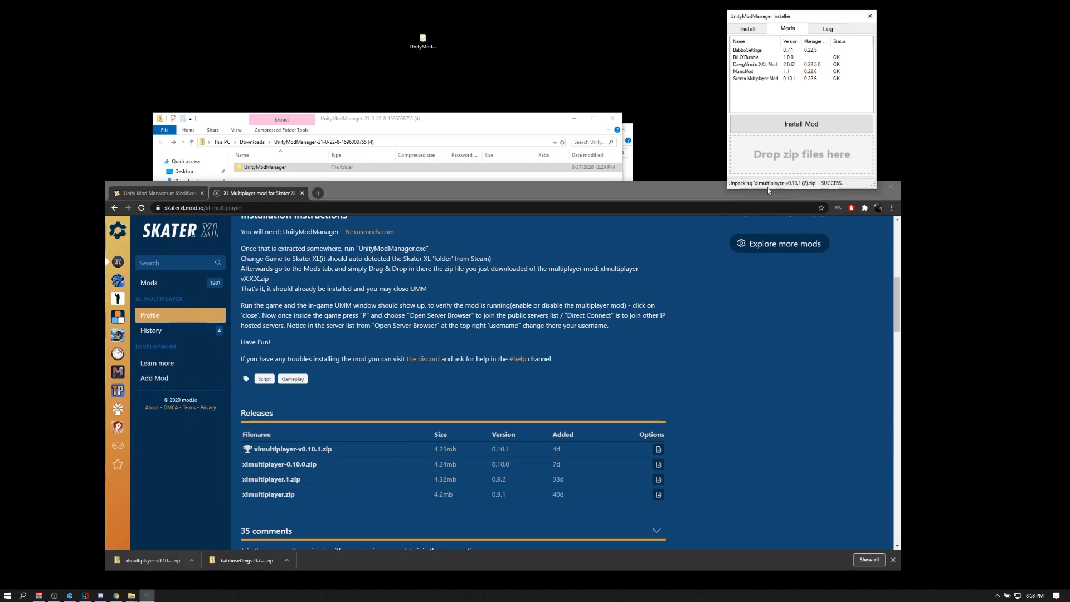
click(748, 29)
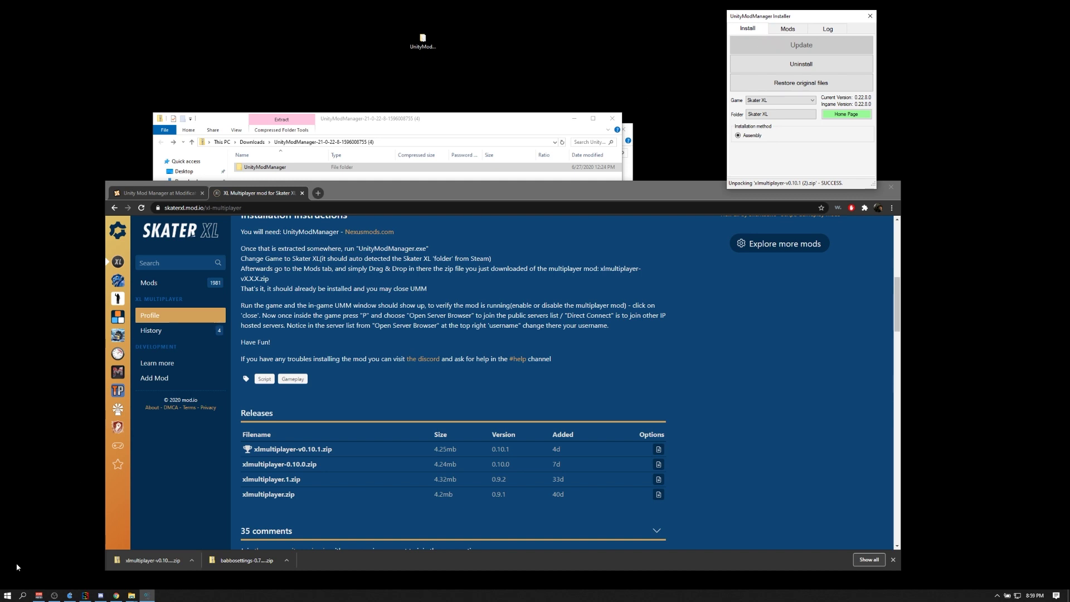
Launch Skater XL by searching 'sk' in the Windows Start menu.
key(super)
text(sjk)
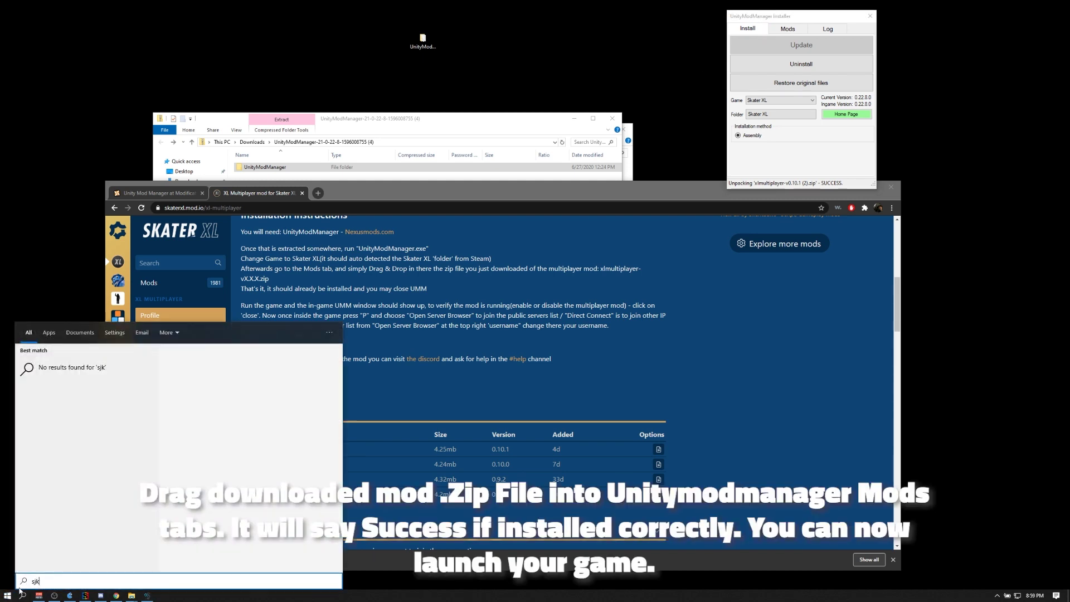
key(BackSpace)
text(k)
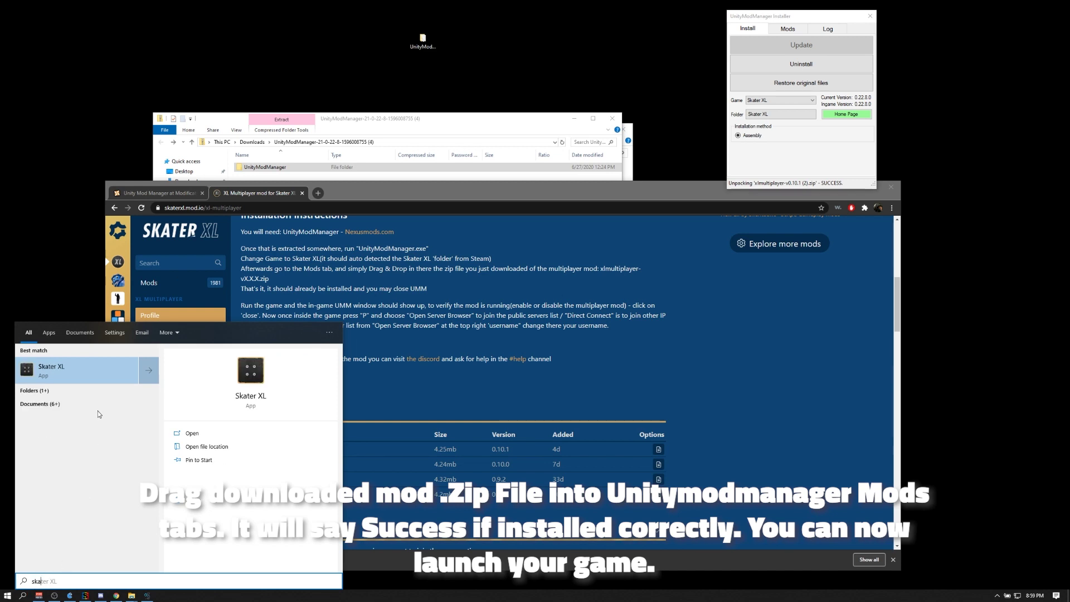
key(Return)
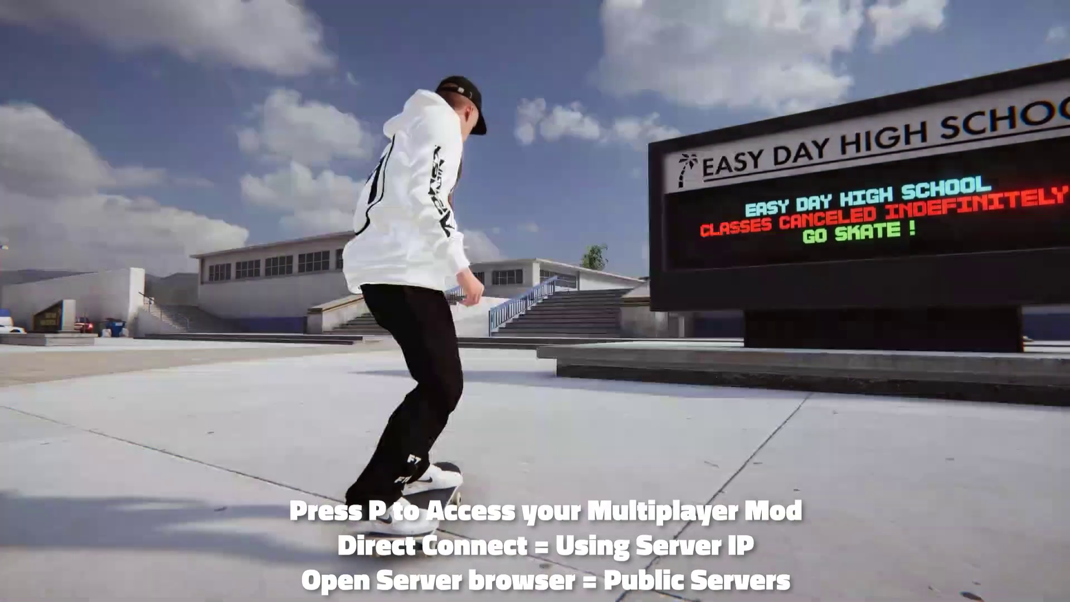
Join the first public multiplayer server, which fails with a Map Not Found error.
key(p)
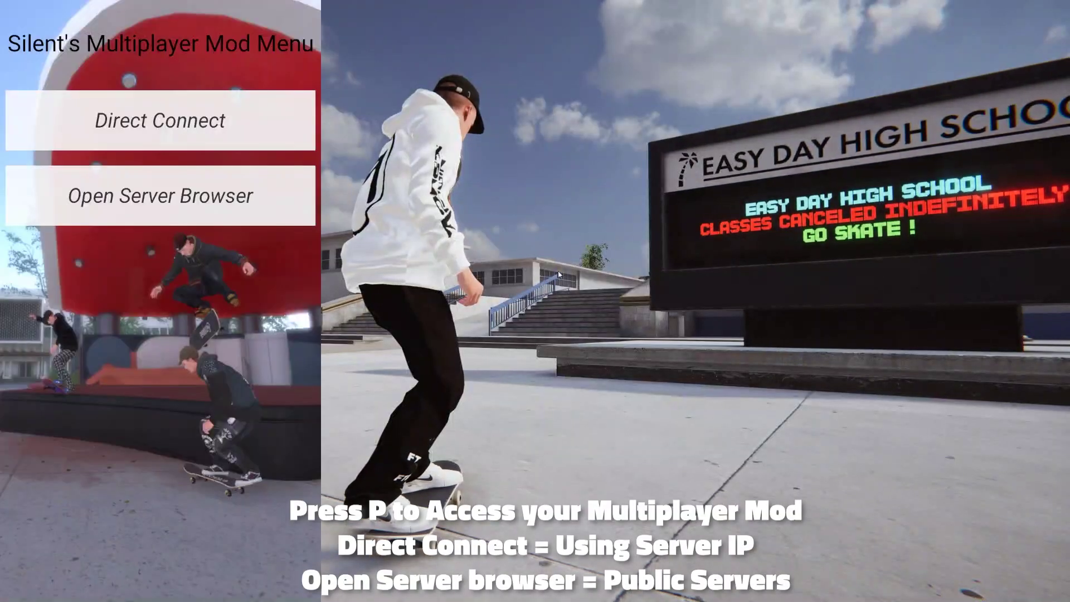
click(285, 197)
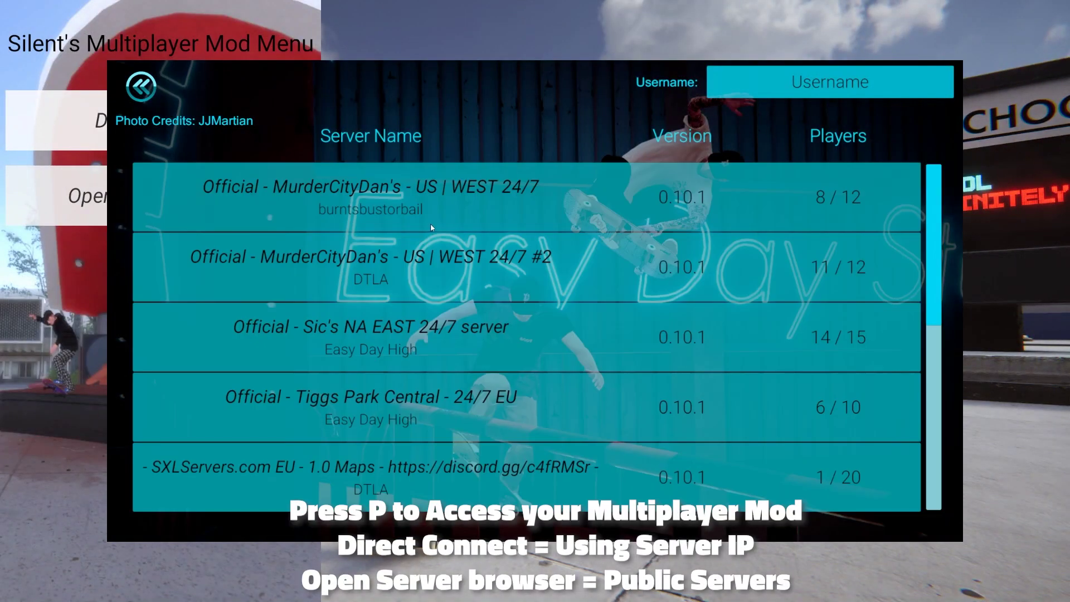
click(416, 247)
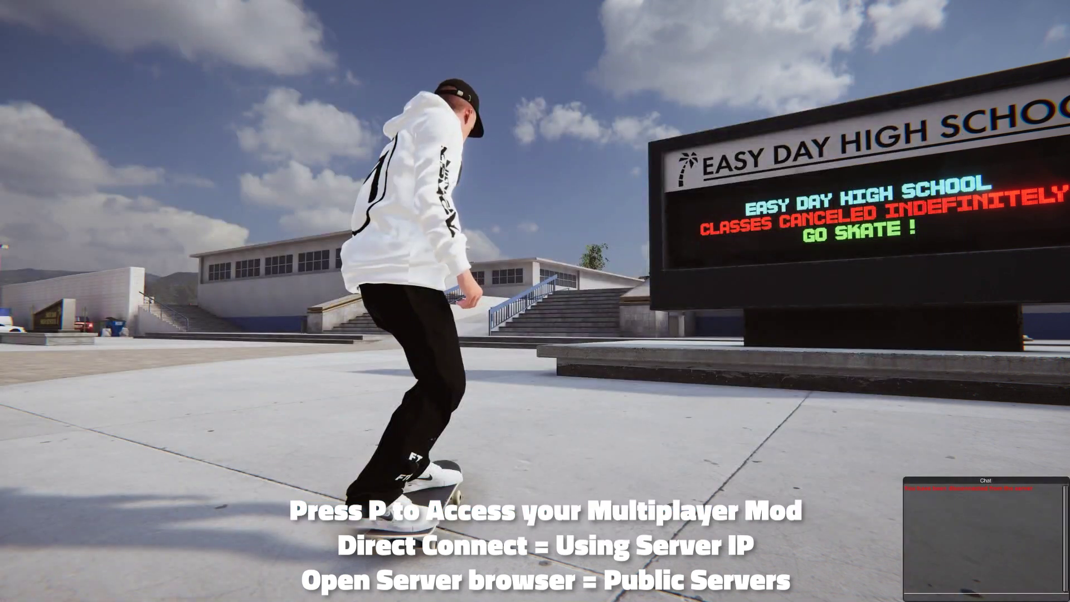
key(p)
Reopen the public server browser twice, then exit the game to the Windows Start menu.
click(258, 191)
key(p)
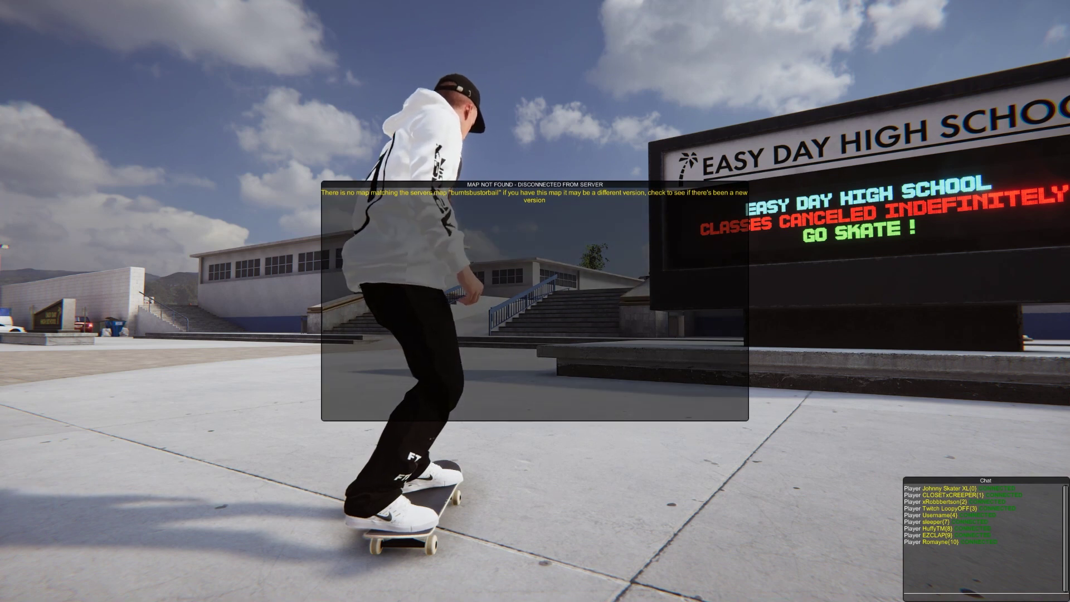
key(p)
click(260, 218)
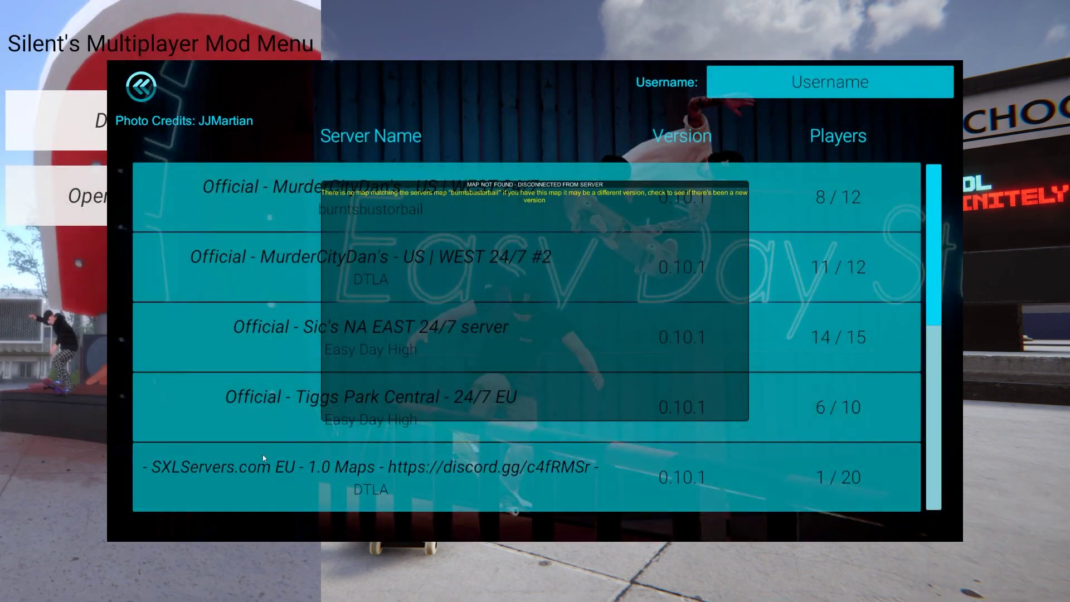
key(p)
key(super)
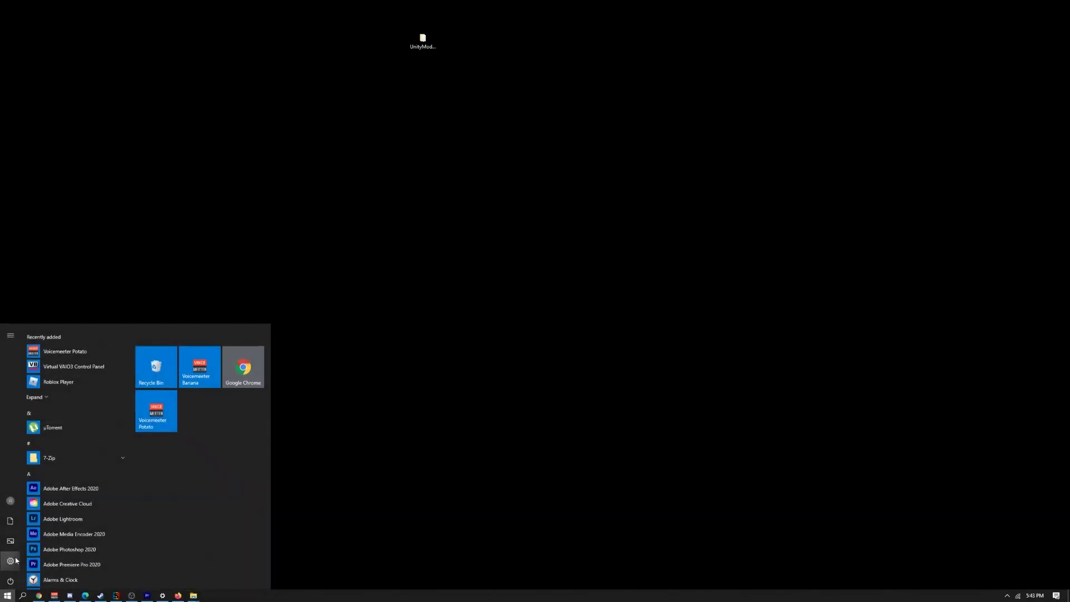
Open the Maps folder under Documents\SkaterXL in File Explorer.
click(10, 520)
scroll(724, 256, down, 5)
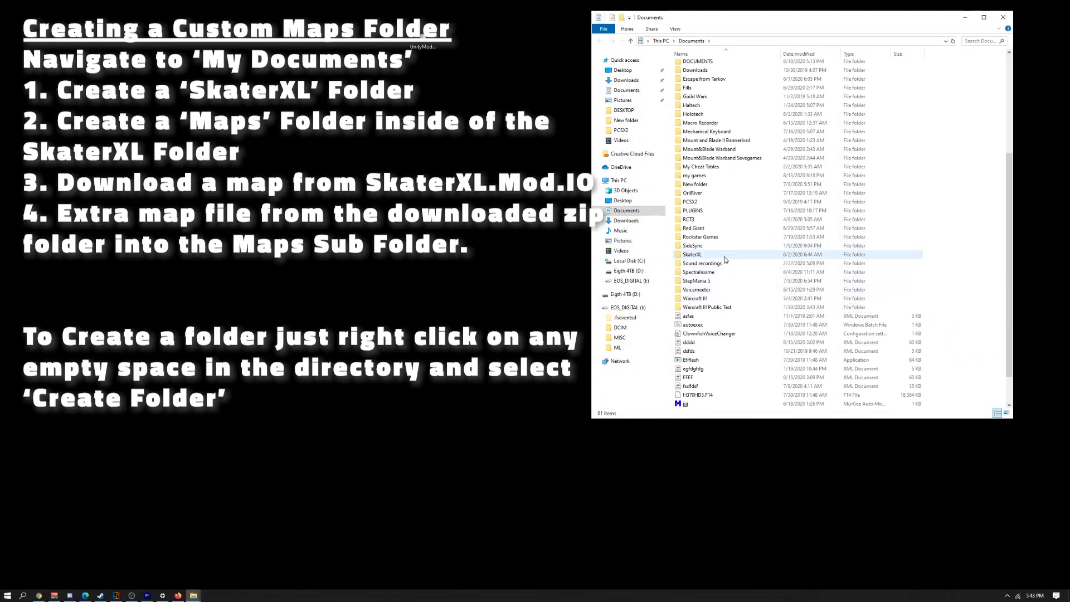
double_click(724, 256)
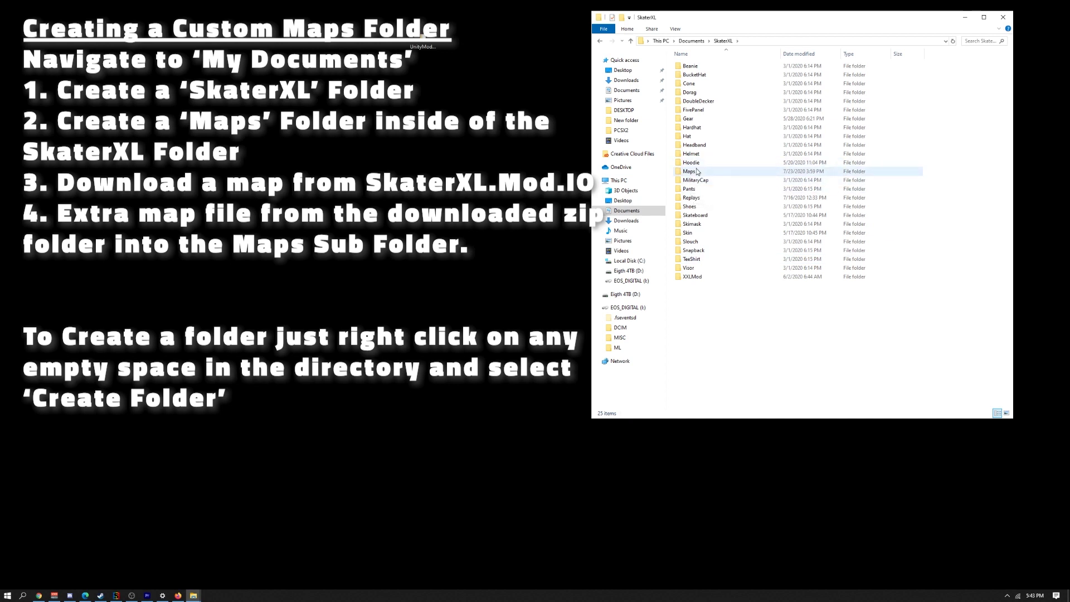
double_click(697, 174)
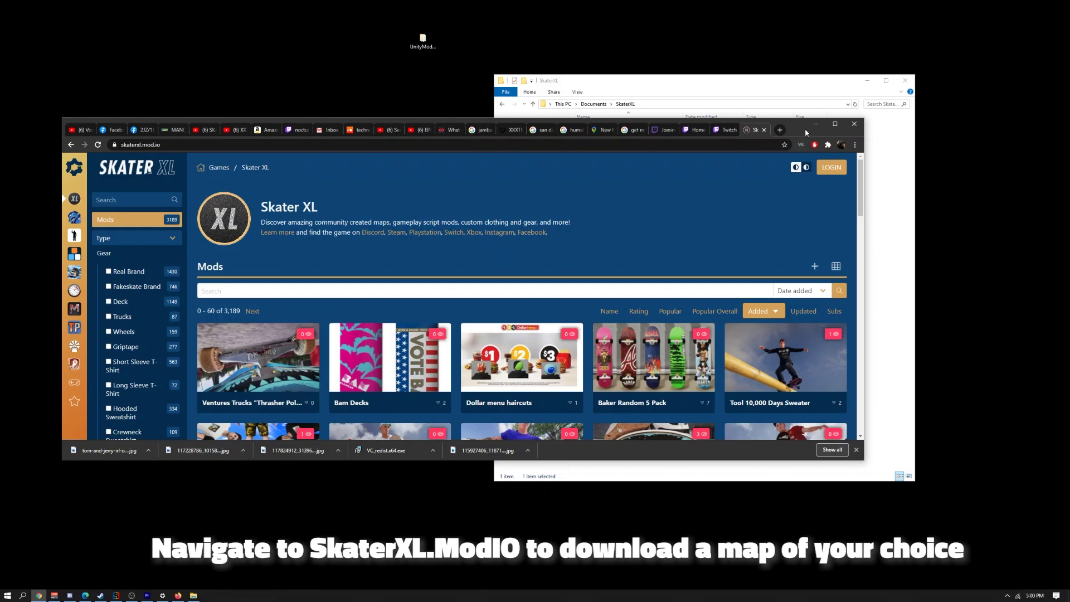
Download the Eastland DIY Park (BetaV2) street map zip from skaterxl.mod.io, then minimize Chrome.
double_click(805, 132)
scroll(78, 390, down, 5)
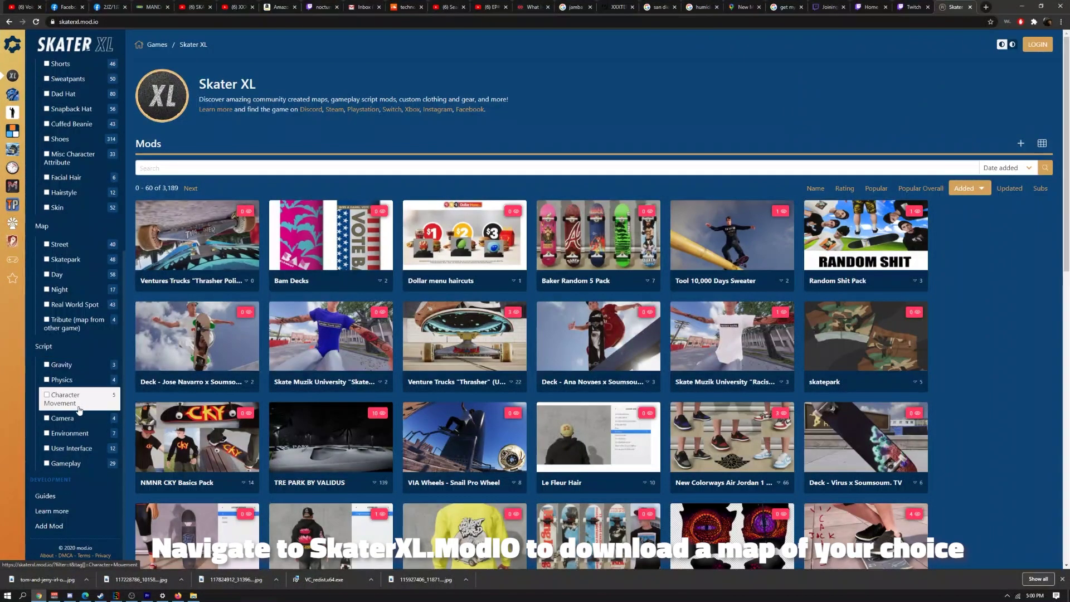
click(75, 250)
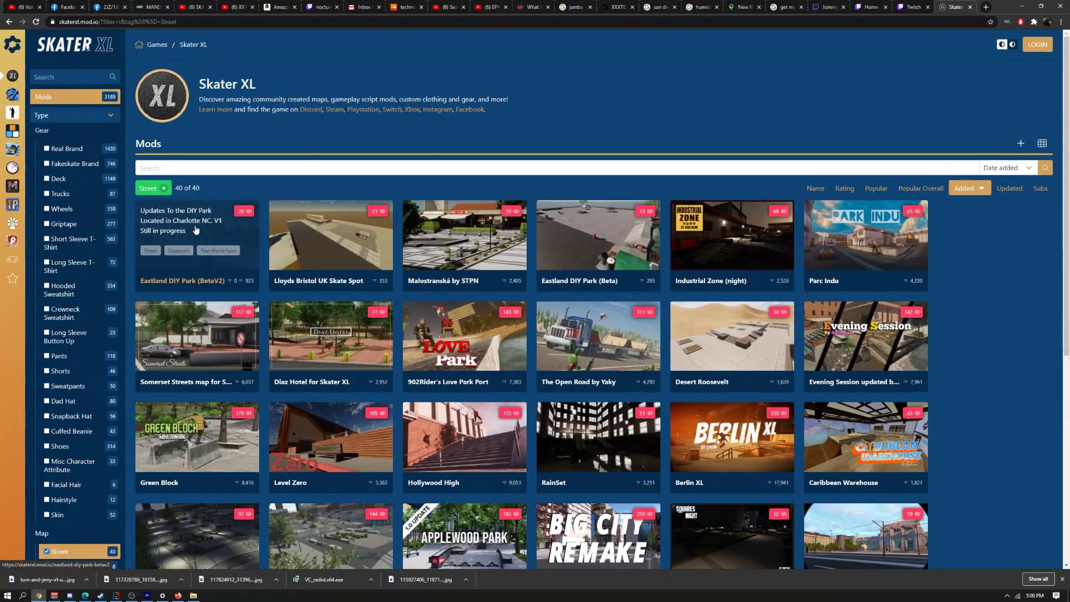
click(196, 257)
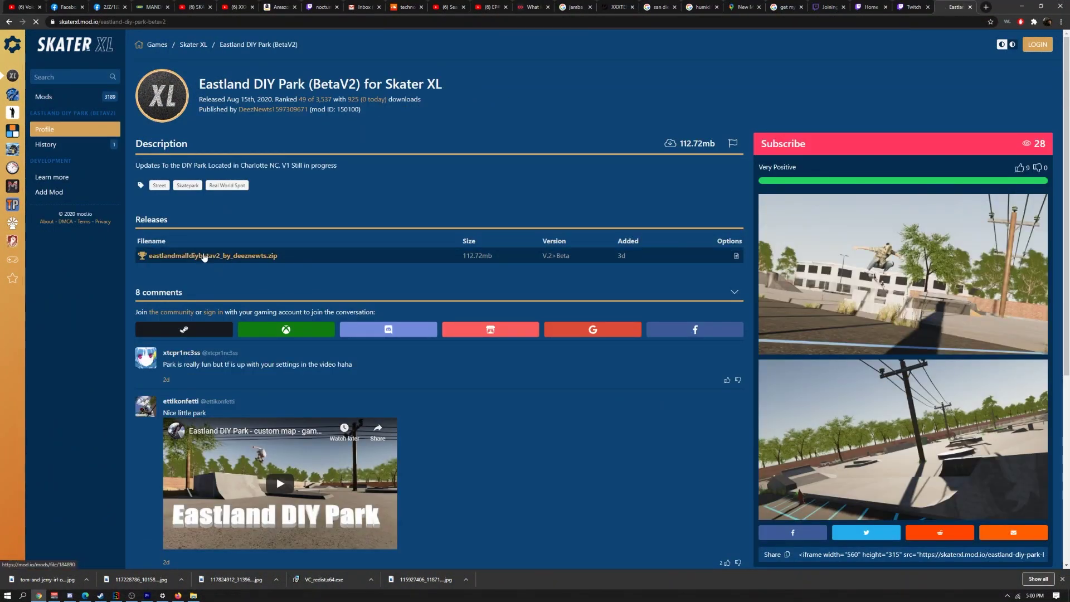
click(206, 256)
click(1023, 5)
mouse_move(193, 596)
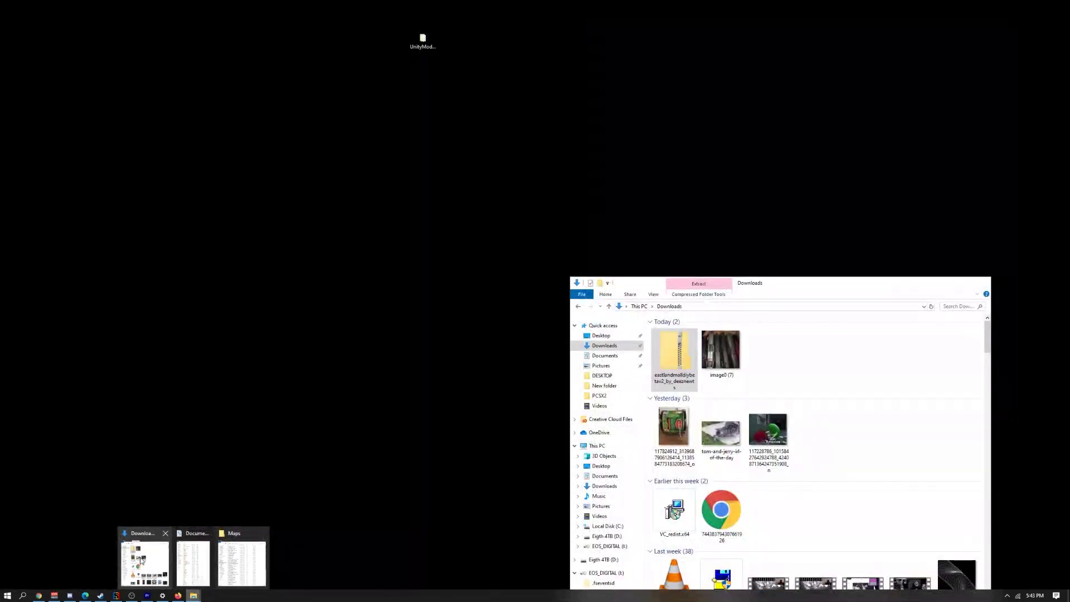
Extract the EastlandMallDIYBetaV2 map file from the downloaded zip into Documents\SkaterXL\Maps, then close the zip.
click(145, 563)
double_click(674, 358)
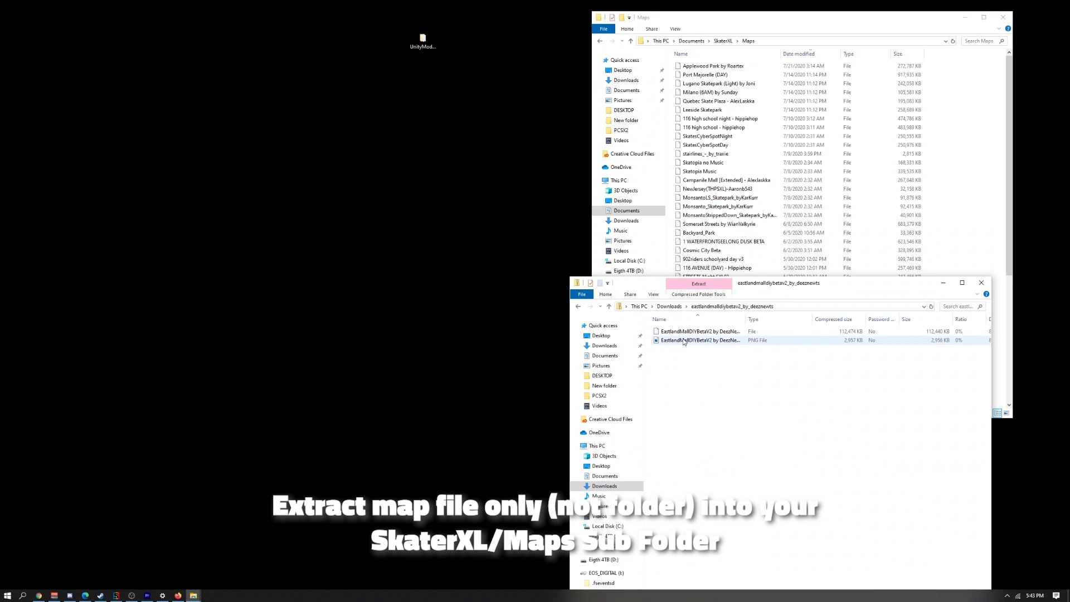
mouse_move(797, 283)
mouse_down()
mouse_move(277, 248)
mouse_move(322, 245)
mouse_up()
click(217, 297)
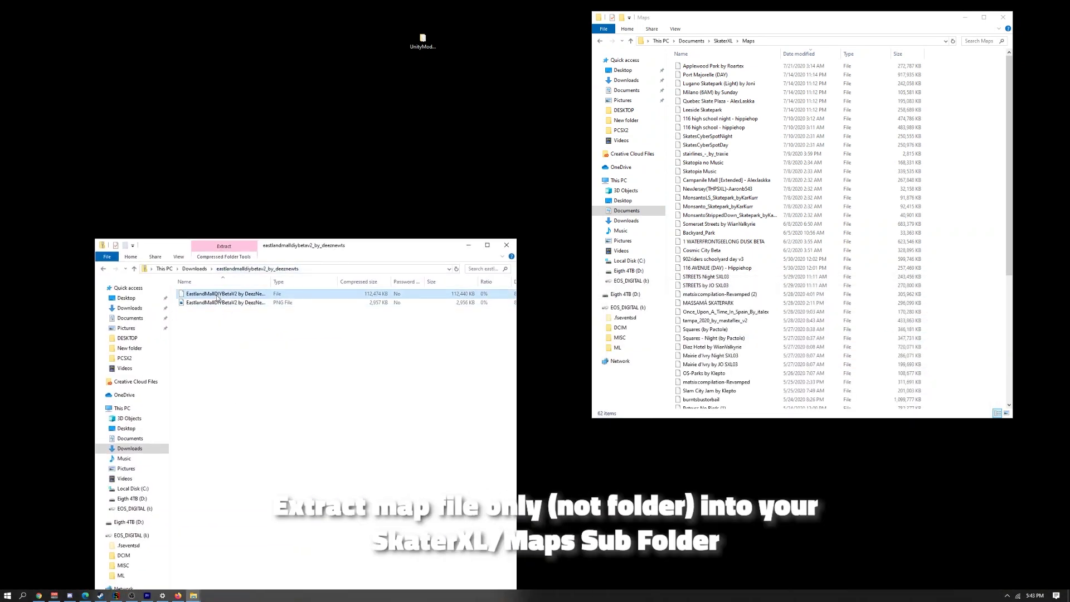
drag(229, 296, 962, 266)
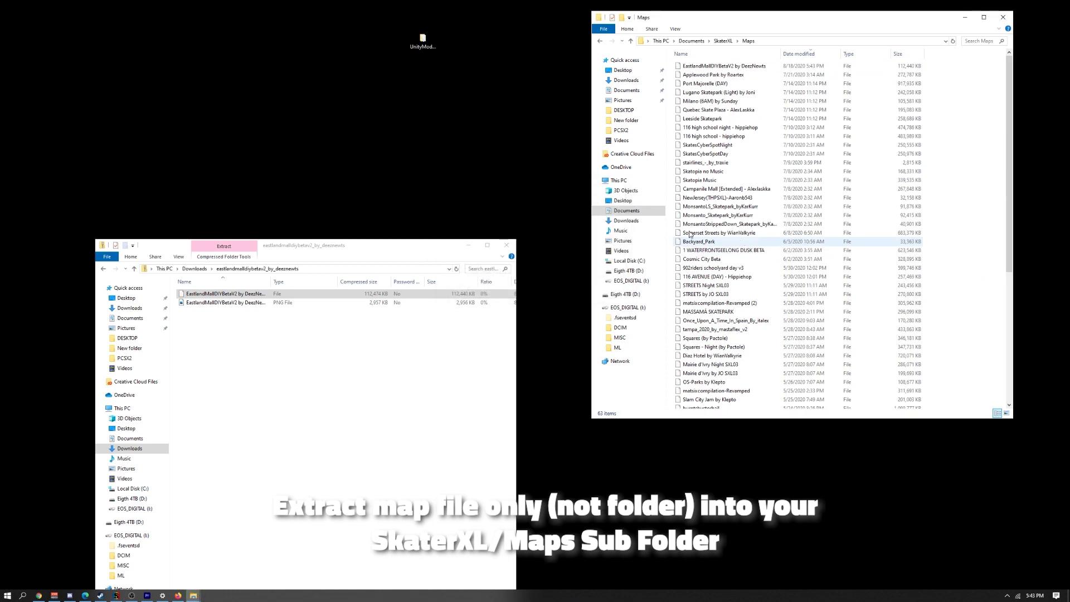
click(508, 245)
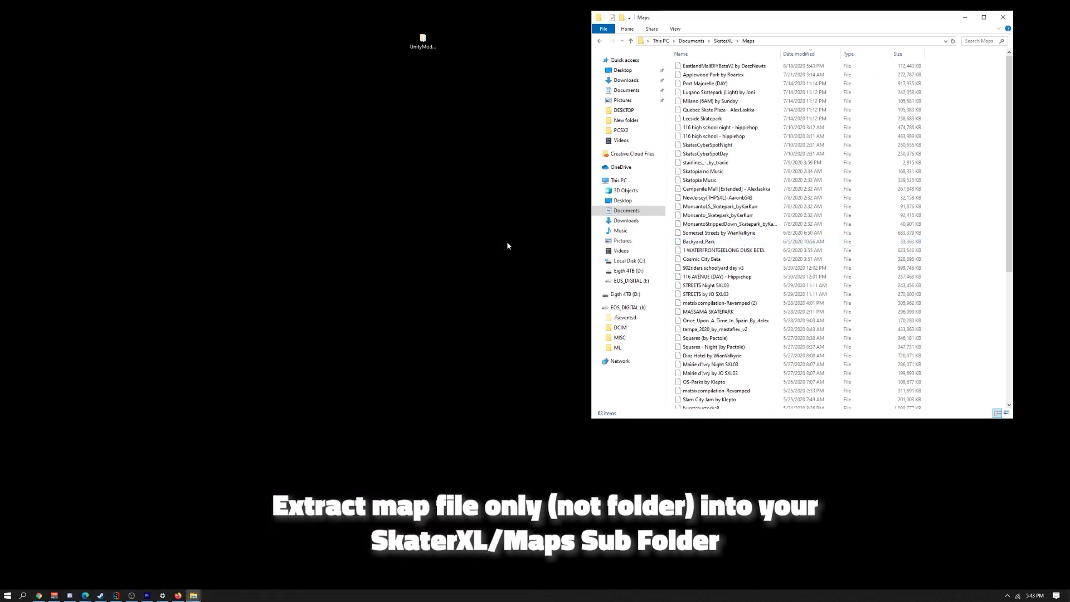
Launch Skater XL by searching 'sk' in the Start menu.
key(super)
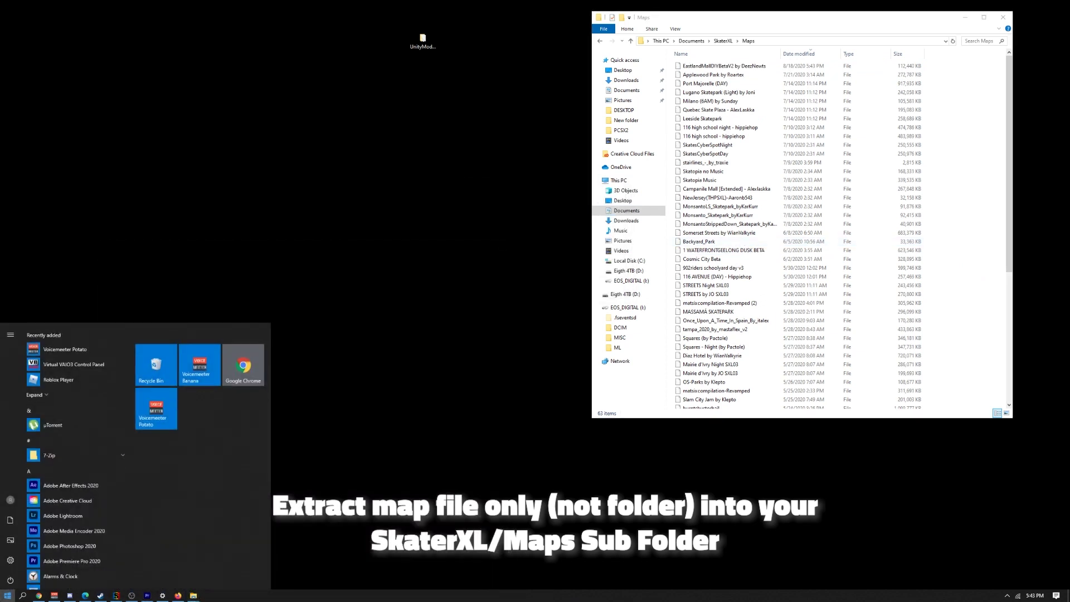
text(sk)
click(85, 375)
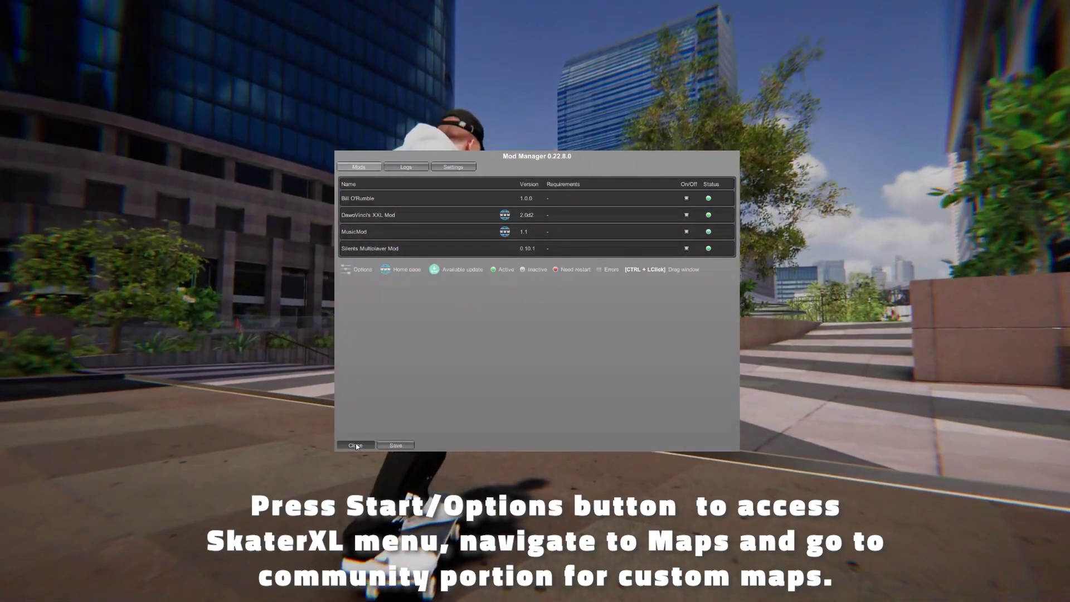
Close the in-game mod manager and move through the pause menu toward Maps.
click(356, 446)
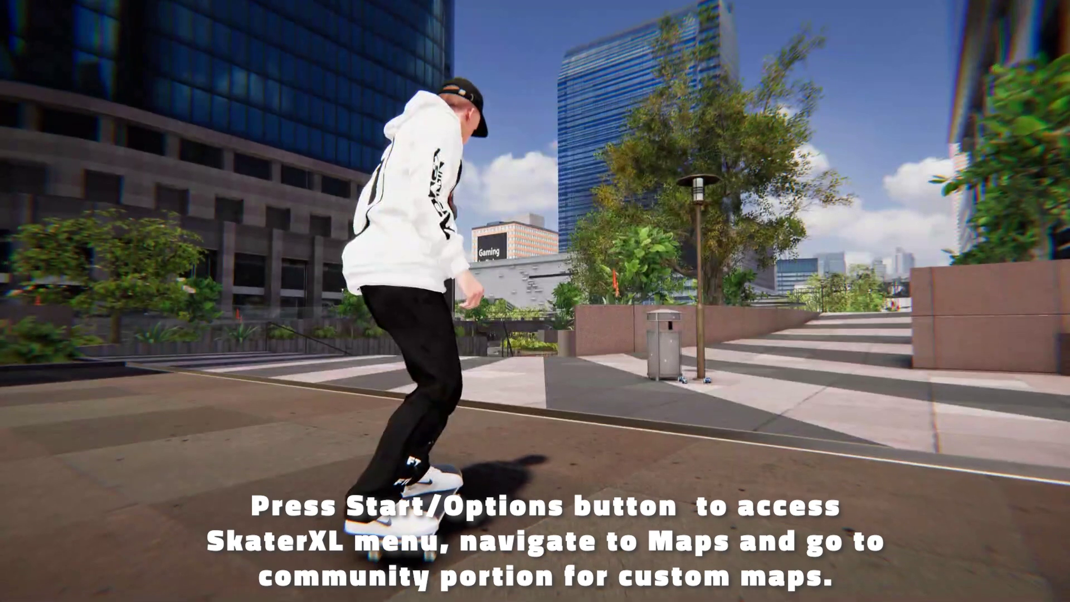
key(Escape)
key(Down)
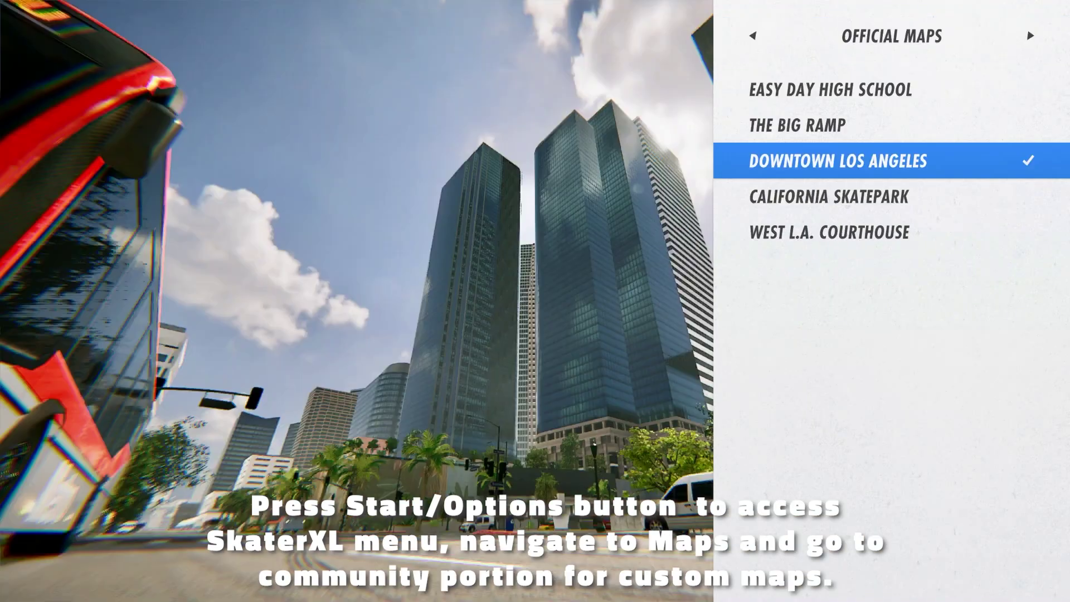